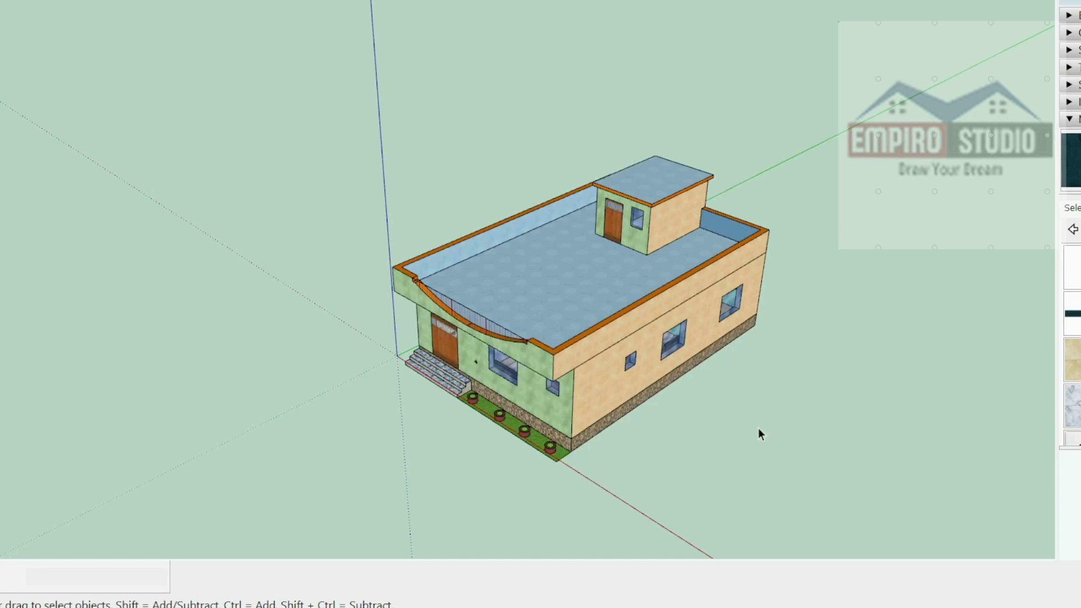
Step: Orbit around the house to inspect its front, curved railing, long side and green wall
middle_click_drag(477, 358, 602, 363)
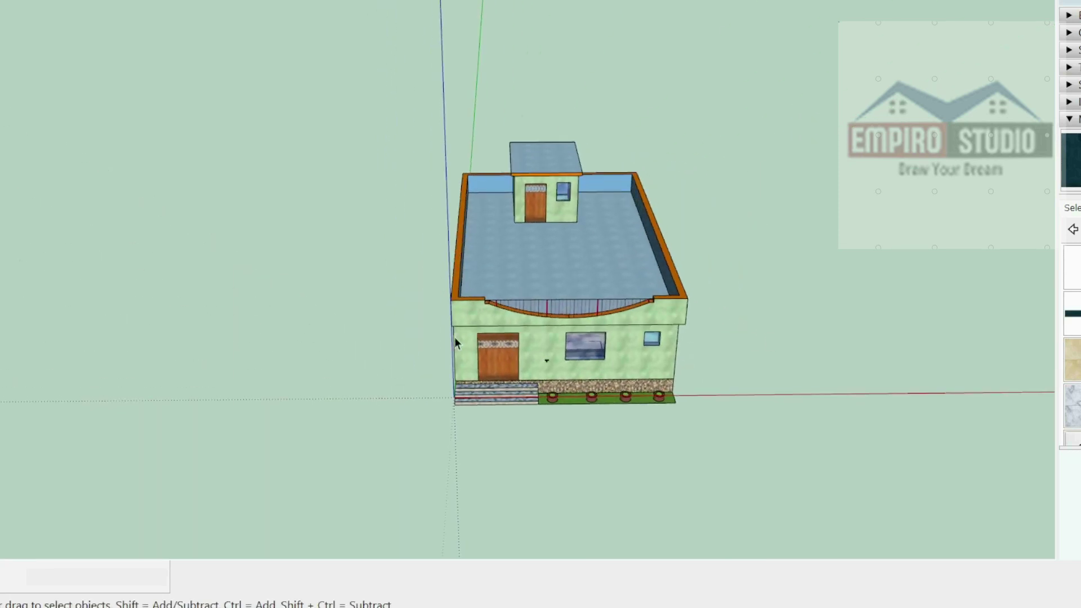
middle_click_drag(456, 344, 558, 364)
scroll(562, 366, "up", 2)
scroll(634, 337, "up", 3)
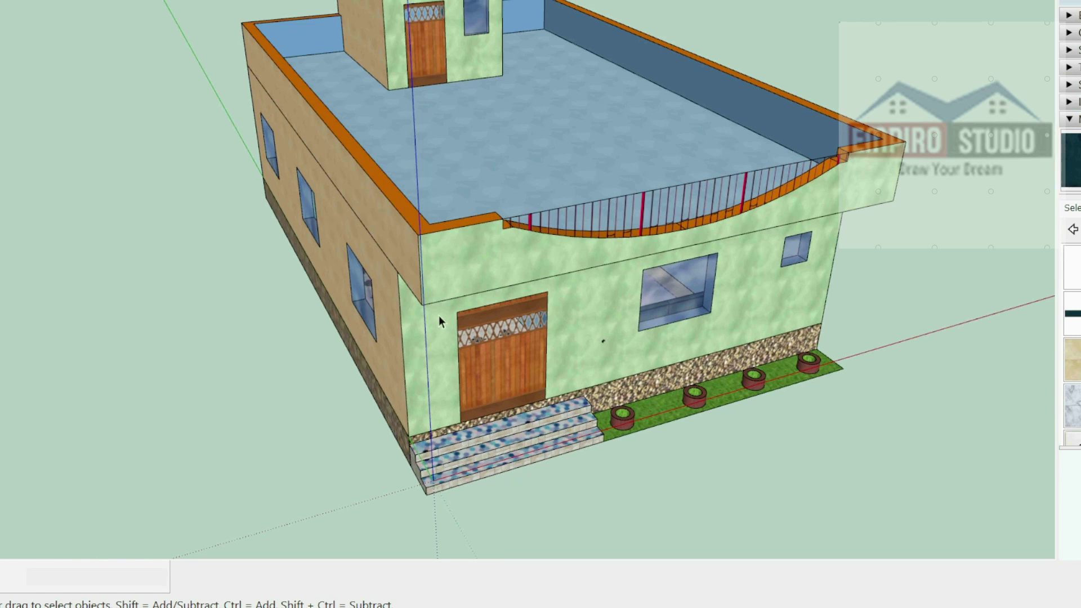
scroll(409, 304, "down", 4)
mouse_move(408, 304)
middle_mouse_down()
mouse_move(558, 244)
mouse_move(234, 254)
middle_mouse_up()
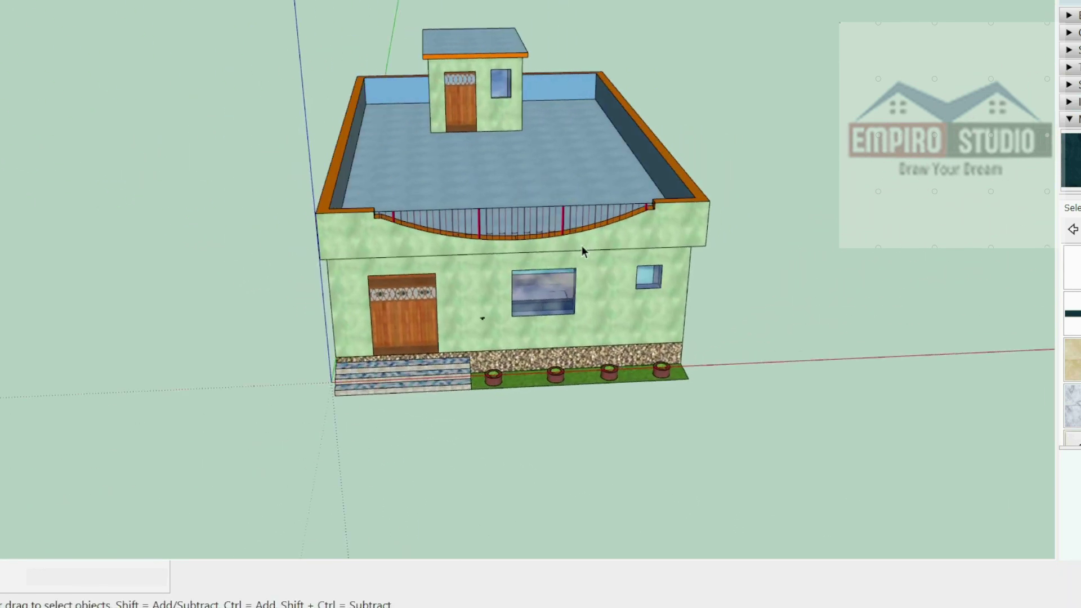
middle_click_drag(586, 242, 298, 265)
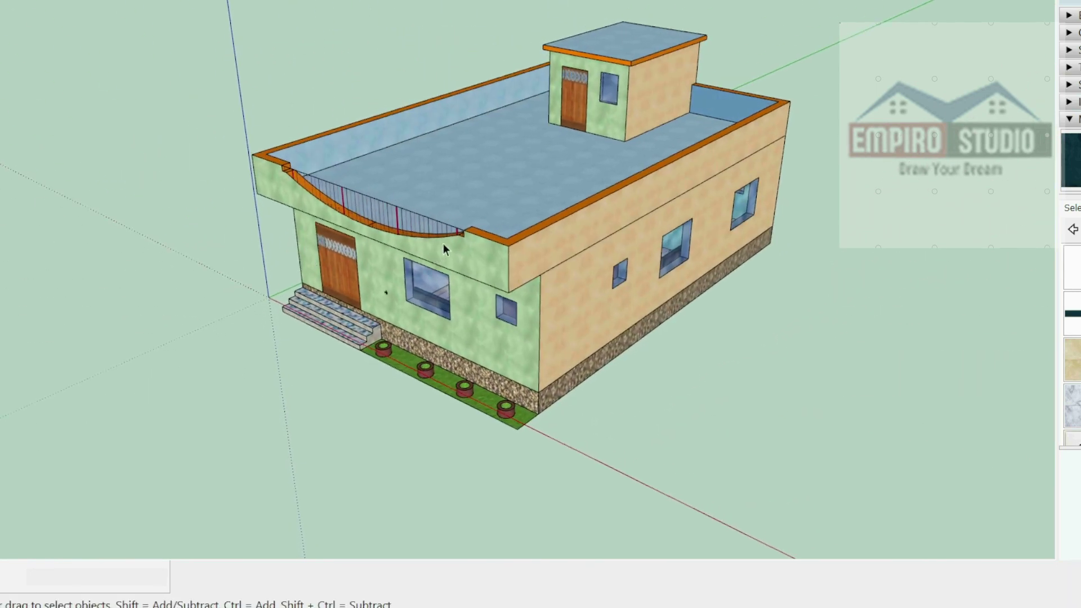
middle_click_drag(550, 243, 403, 244)
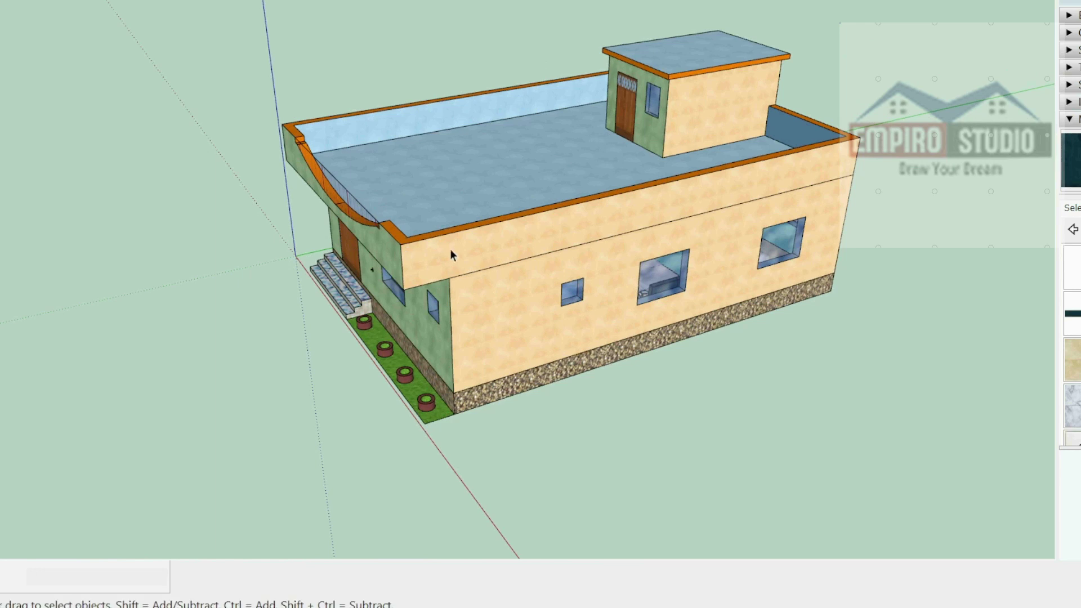
scroll(467, 250, "up", 2)
scroll(467, 249, "up", 3)
middle_click_drag(468, 249, 470, 327)
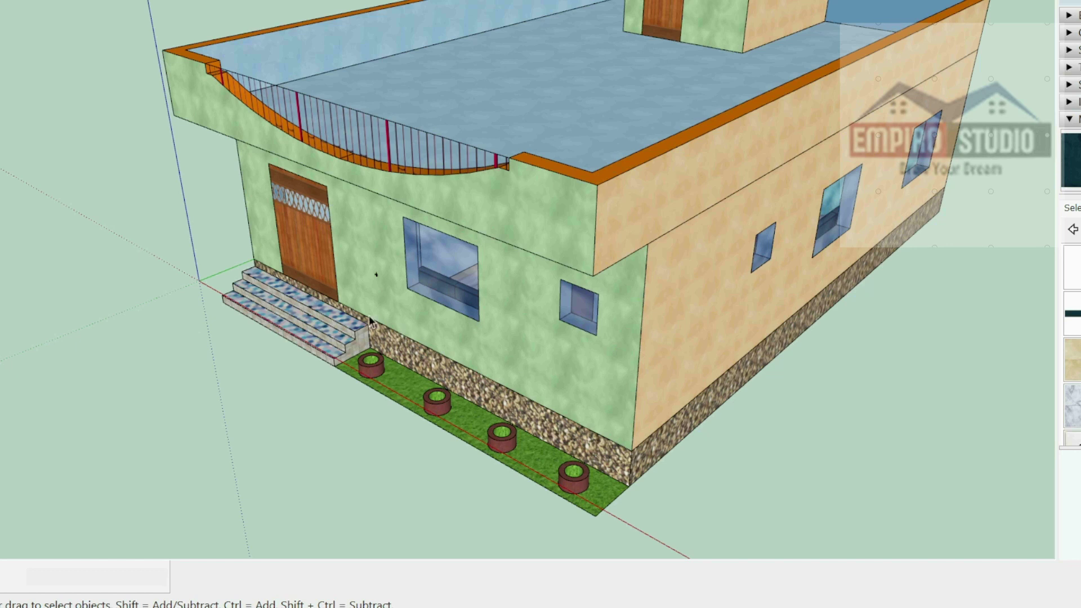
mouse_move(371, 321)
middle_mouse_down()
mouse_move(507, 306)
mouse_move(558, 316)
middle_mouse_up()
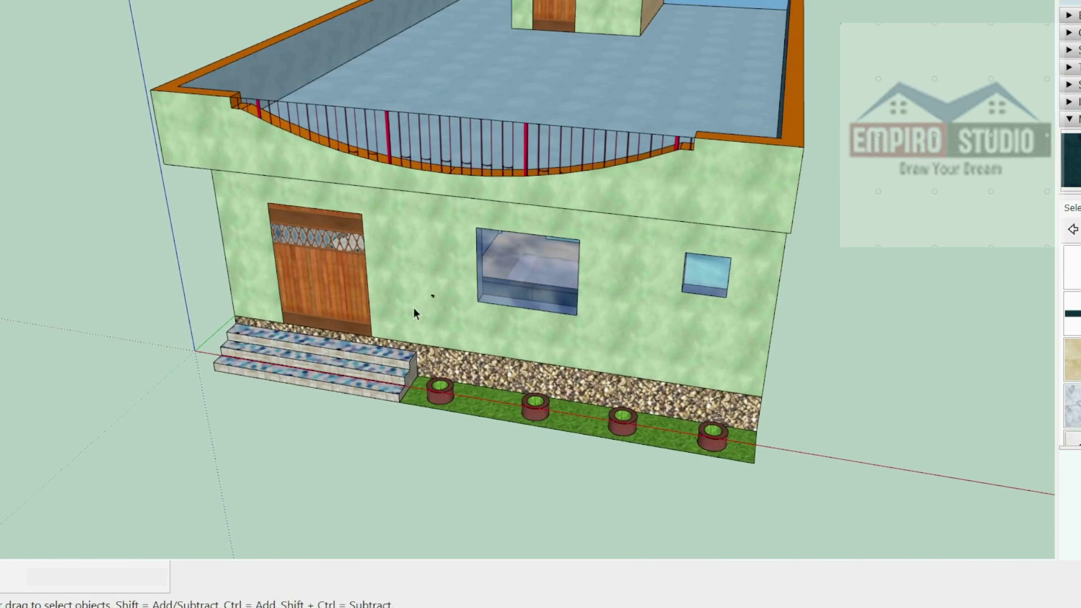
scroll(406, 299, "down", 3)
middle_click_drag(387, 290, 543, 290)
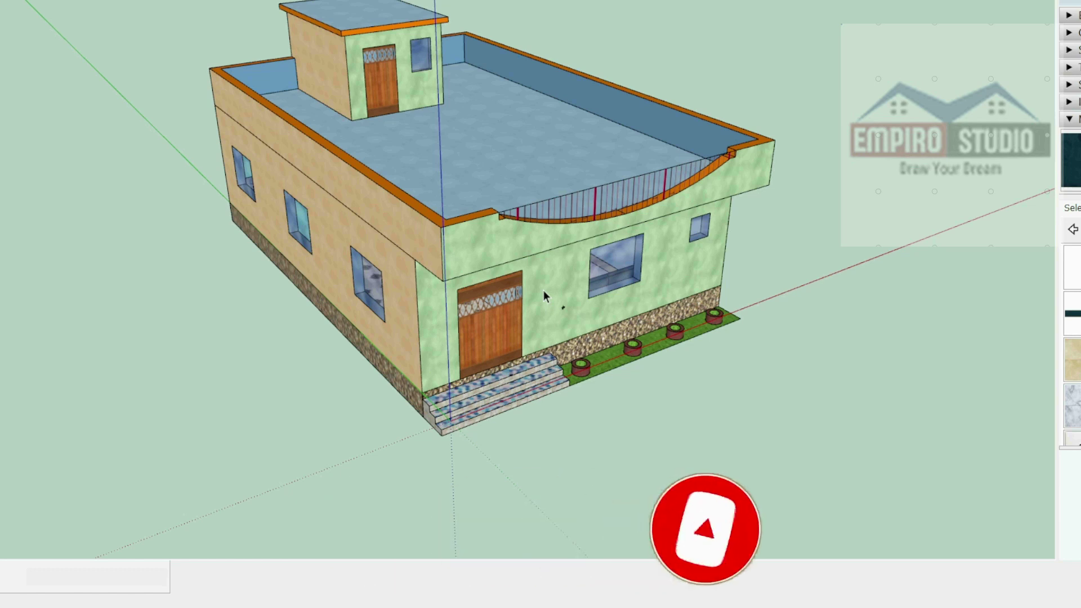
Step: Zoom and orbit over the entrance steps, planters and roof
scroll(496, 421, "up", 2)
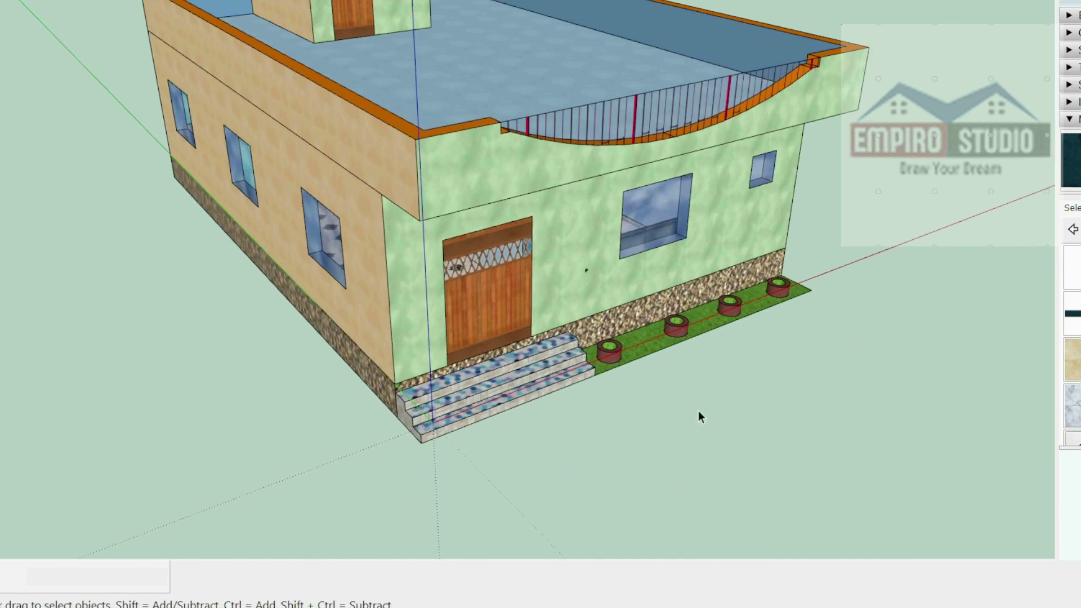
scroll(541, 381, "up", 2)
scroll(511, 397, "up", 1)
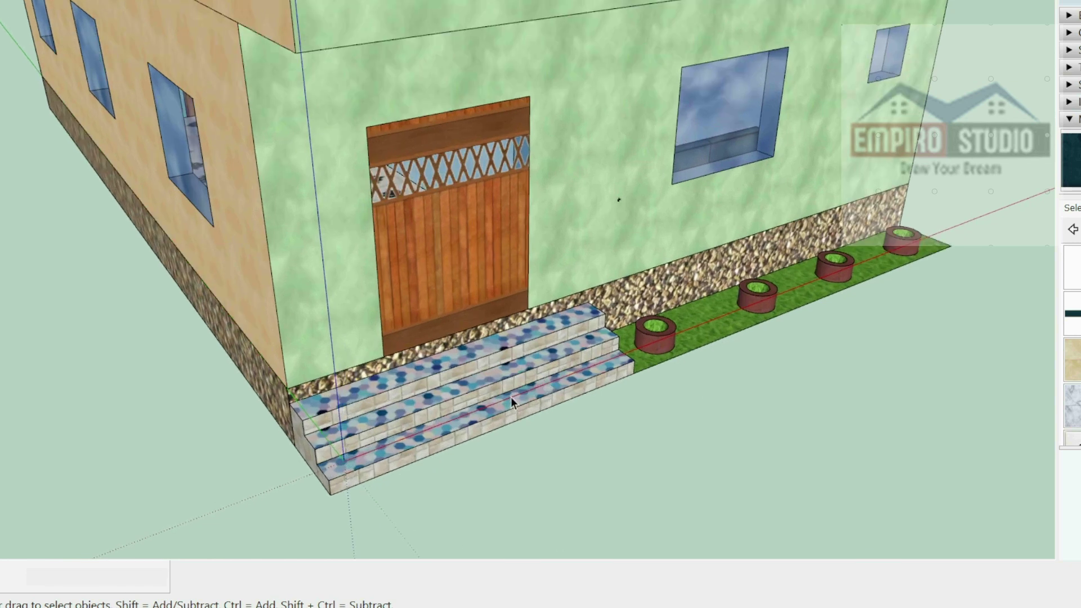
scroll(501, 402, "up", 1)
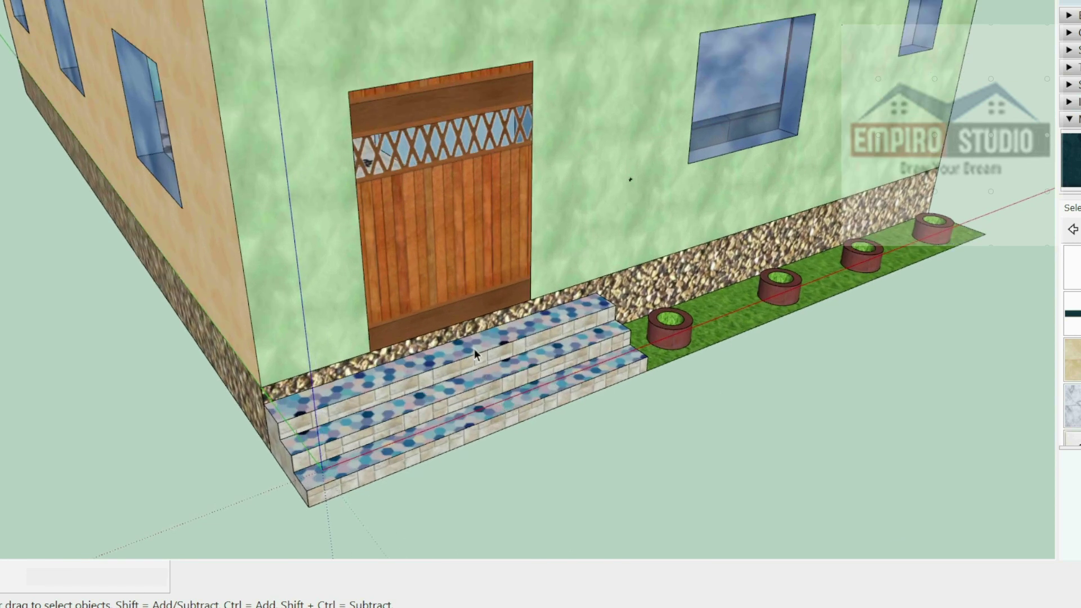
mouse_move(454, 294)
middle_mouse_down()
mouse_move(430, 172)
mouse_move(410, 244)
middle_mouse_up()
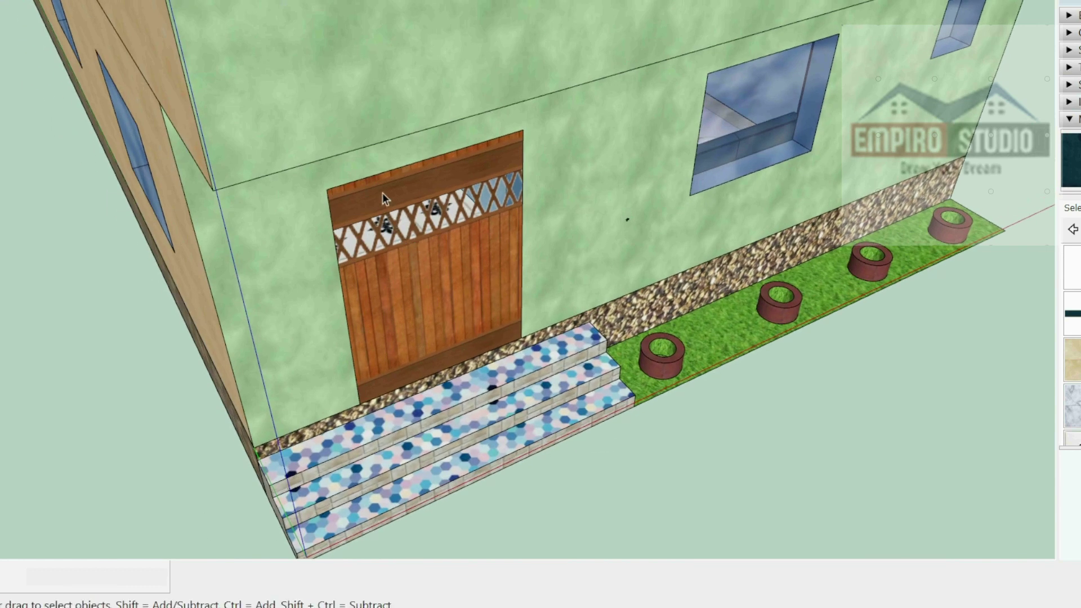
middle_click_drag(656, 319, 625, 293)
scroll(595, 374, "up", 3)
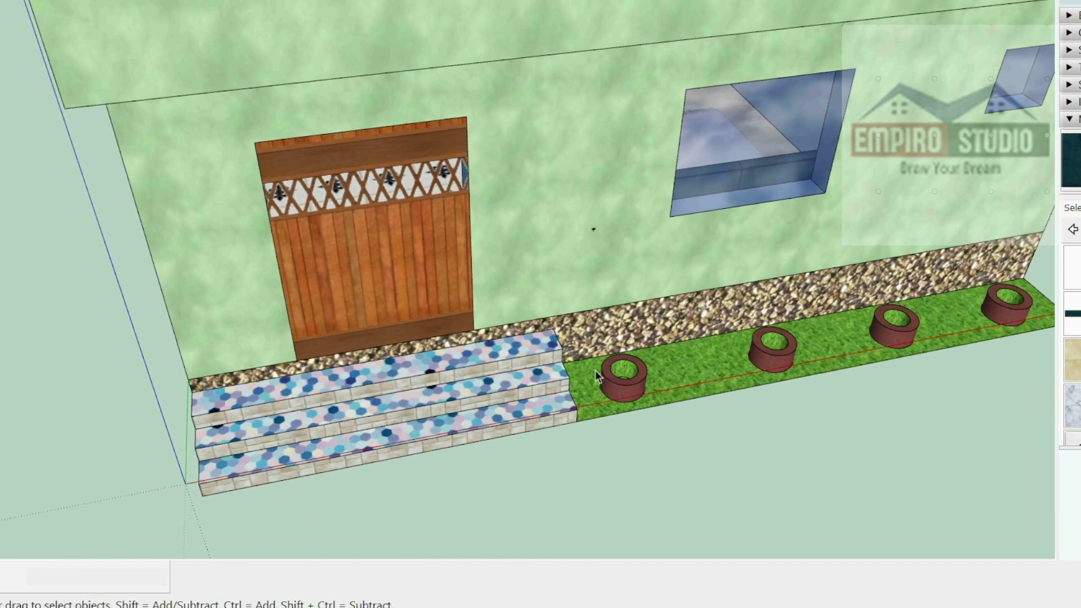
scroll(900, 332, "down", 2)
middle_click_drag(900, 332, 729, 351)
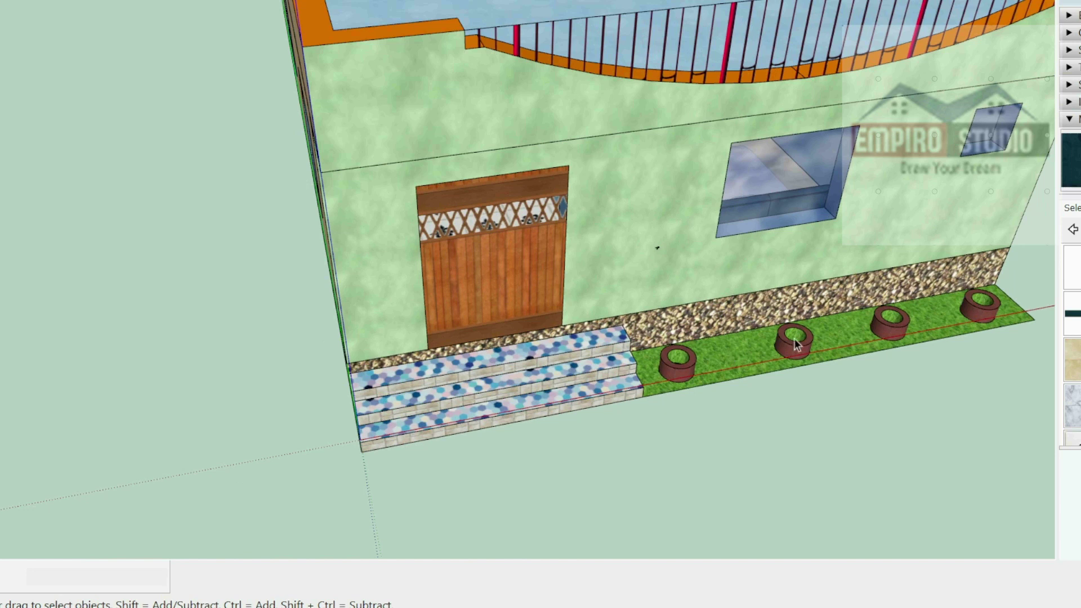
middle_click_drag(994, 294, 883, 270)
scroll(570, 290, "down", 2)
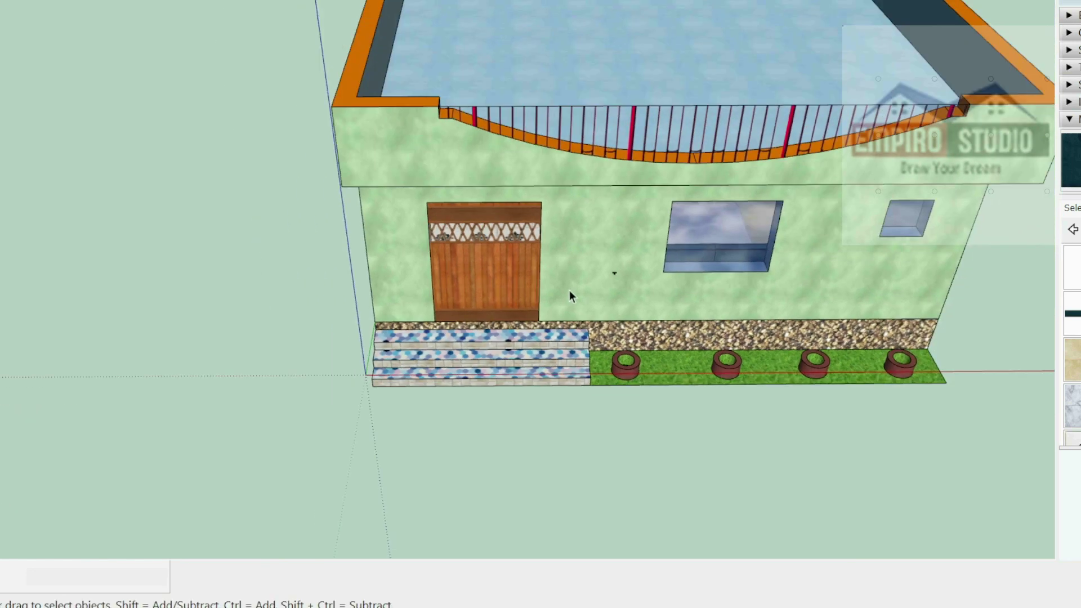
scroll(568, 290, "down", 2)
scroll(568, 289, "up", 3)
mouse_move(569, 290)
middle_mouse_down()
mouse_move(680, 282)
mouse_move(400, 226)
middle_mouse_up()
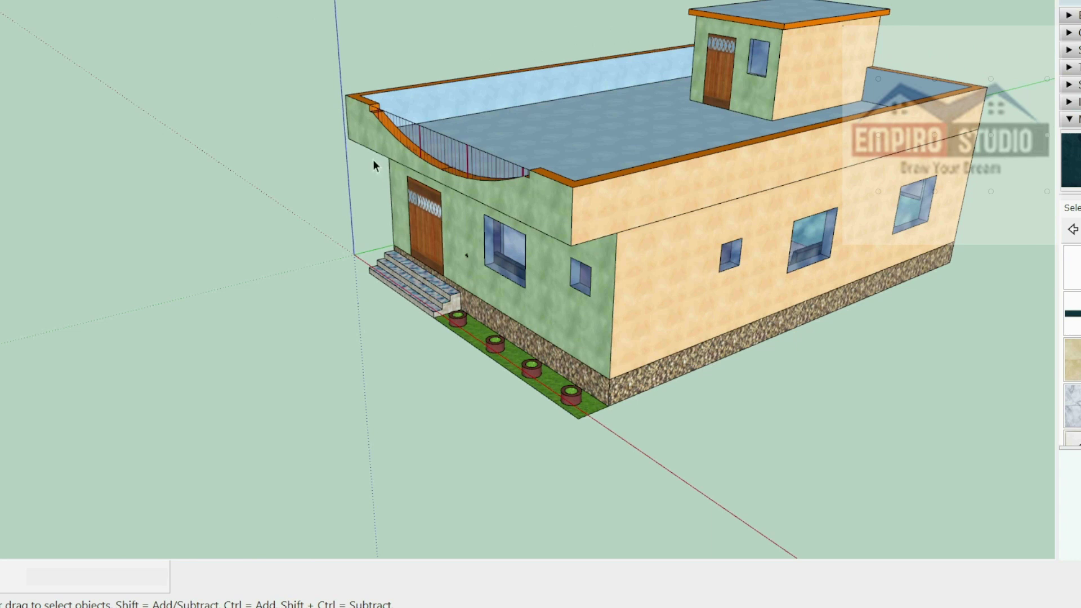
middle_click_drag(373, 160, 424, 271)
scroll(438, 336, "up", 2)
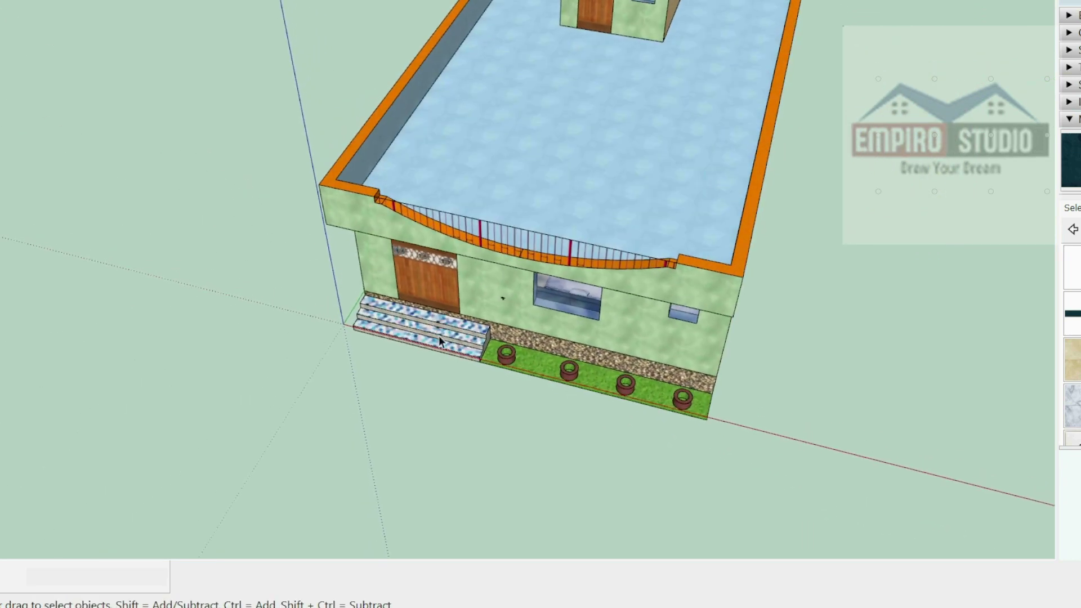
Step: Hide the roof and switch to a straight-down Top view of the floor plan
right_click(459, 220)
left_click(489, 270)
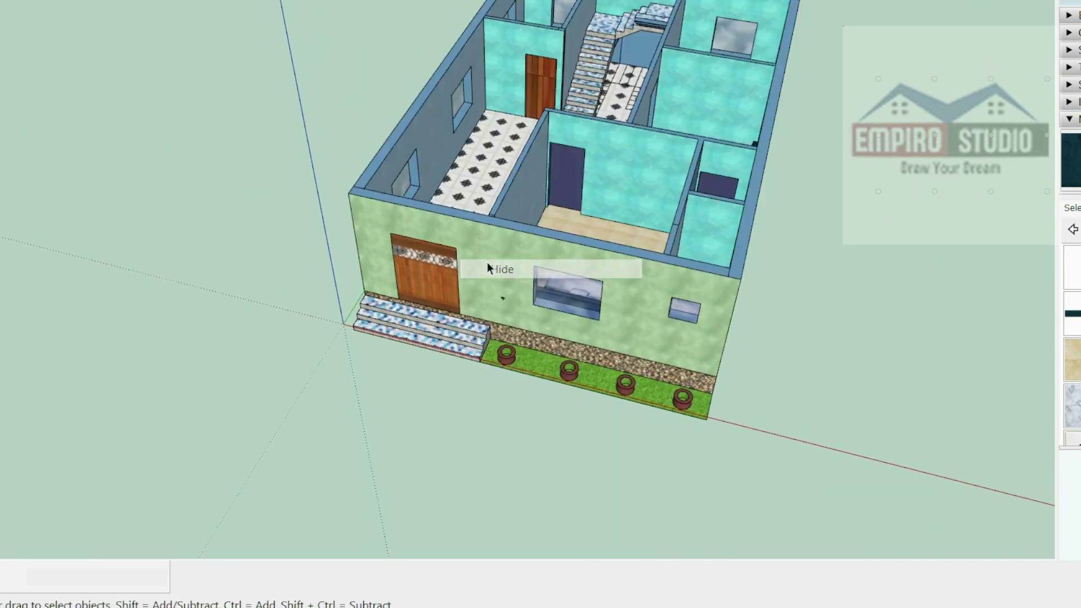
middle_click_drag(489, 269, 530, 303)
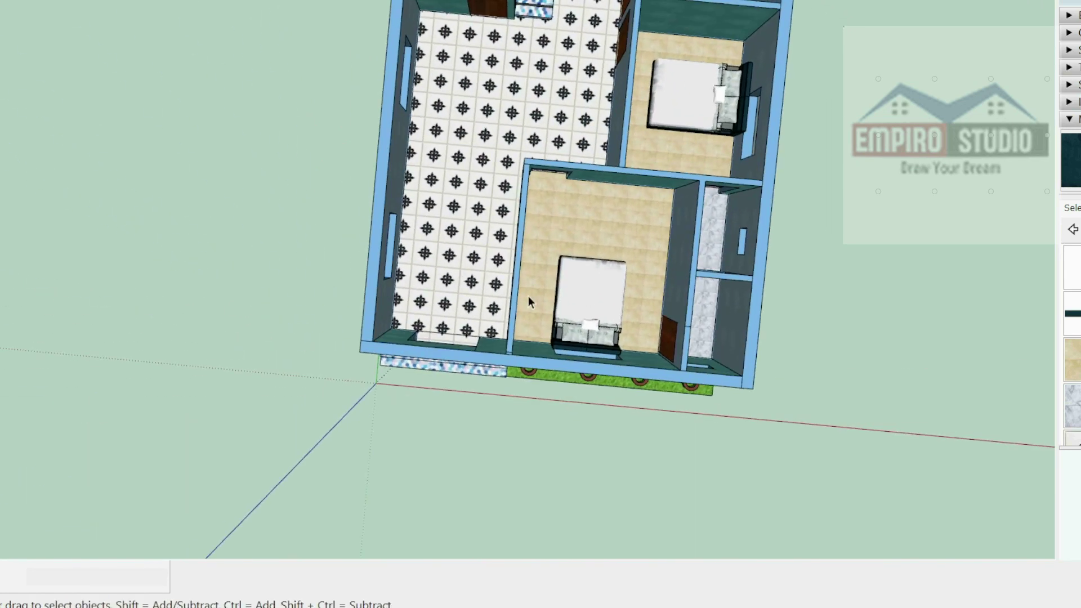
mouse_move(390, 270)
middle_mouse_down()
mouse_move(409, 379)
mouse_move(440, 405)
middle_mouse_up()
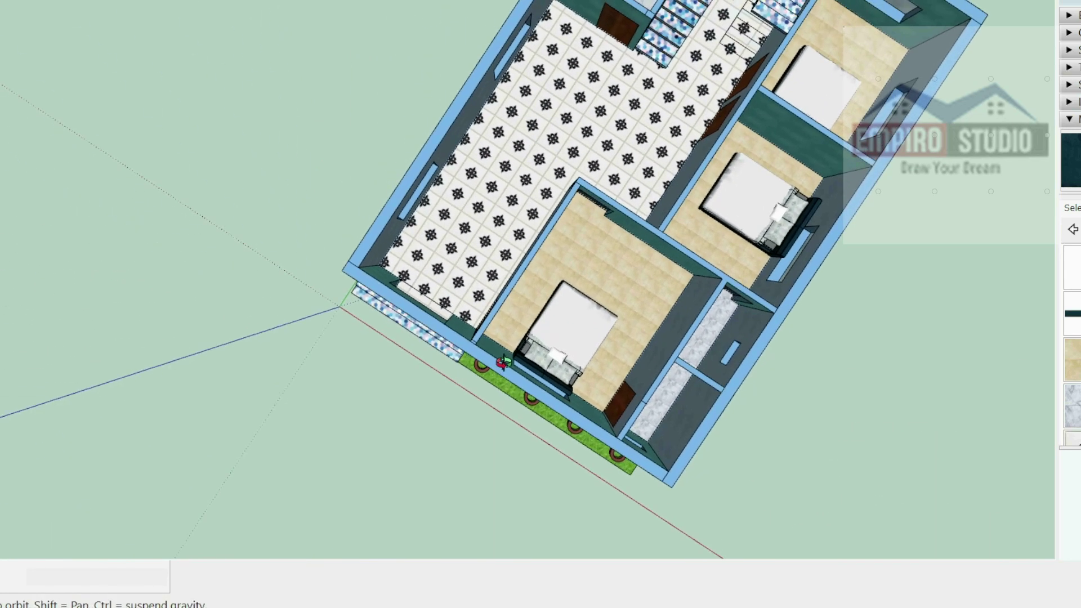
left_click(484, 1)
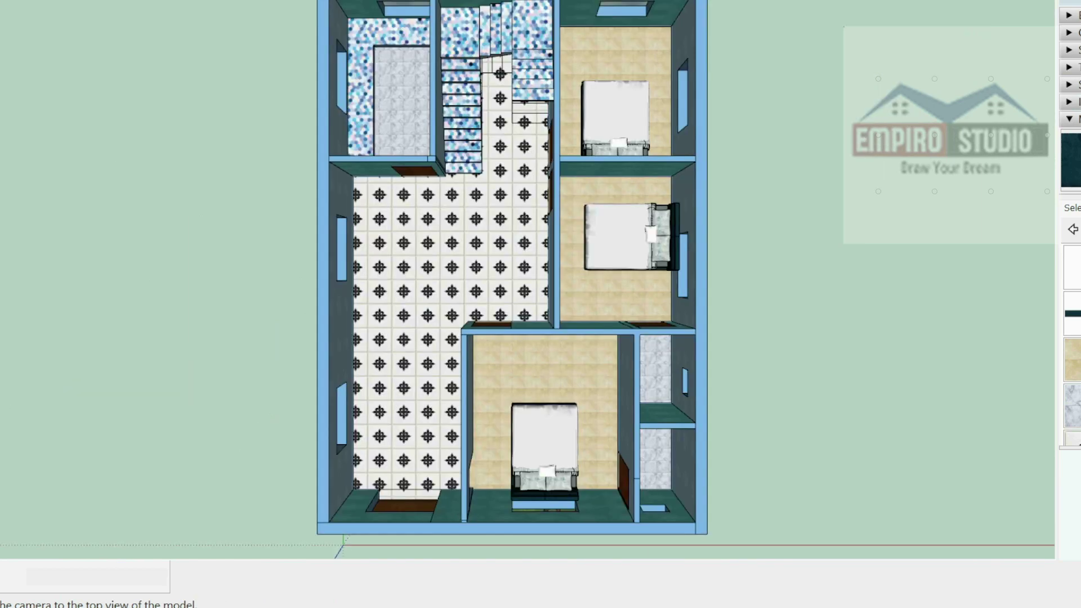
Step: Tilt and zoom in closely over the tiled hall and neighbouring bedrooms
scroll(401, 356, "down", 2)
scroll(401, 356, "up", 3)
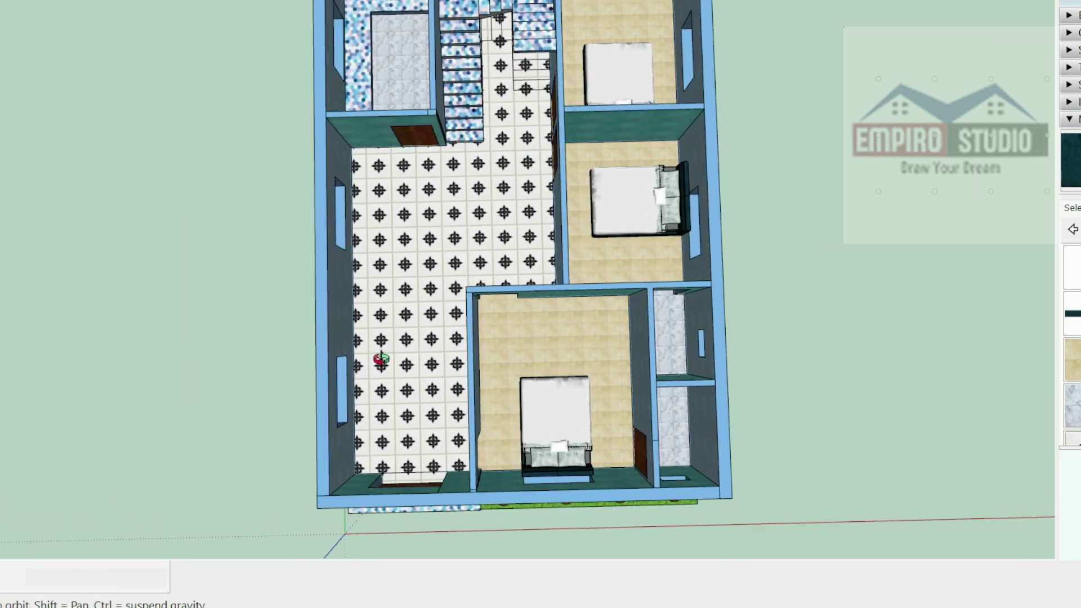
mouse_move(400, 356)
middle_mouse_down()
mouse_move(428, 316)
mouse_move(537, 256)
middle_mouse_up()
scroll(446, 307, "up", 2)
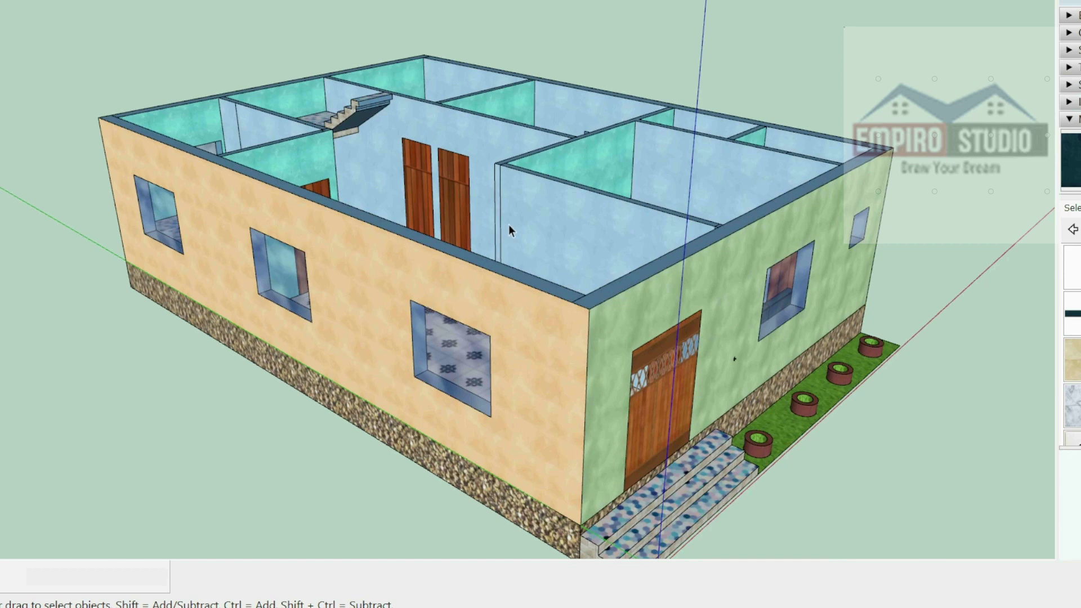
mouse_move(454, 297)
middle_mouse_down()
mouse_move(484, 344)
mouse_move(351, 406)
middle_mouse_up()
scroll(483, 345, "up", 3)
scroll(387, 278, "up", 2)
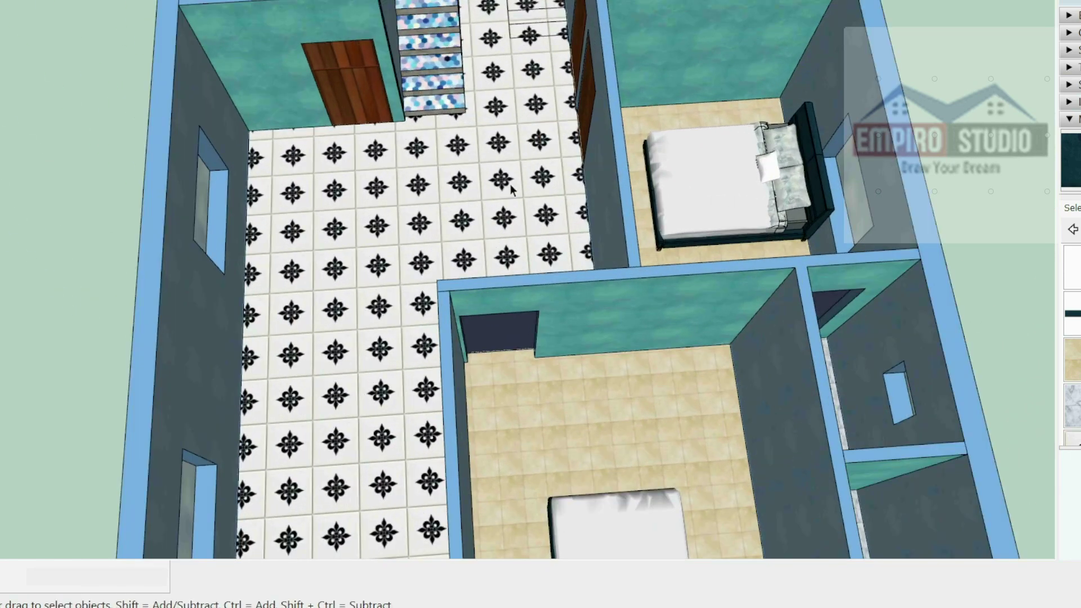
scroll(396, 282, "up", 2)
scroll(396, 282, "down", 3)
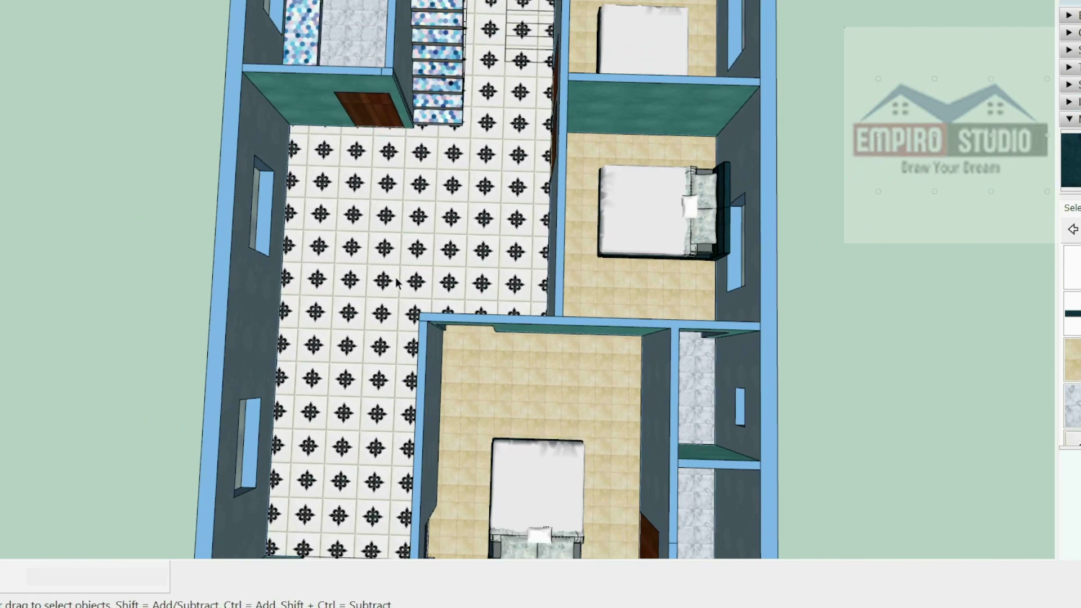
scroll(379, 234, "down", 1)
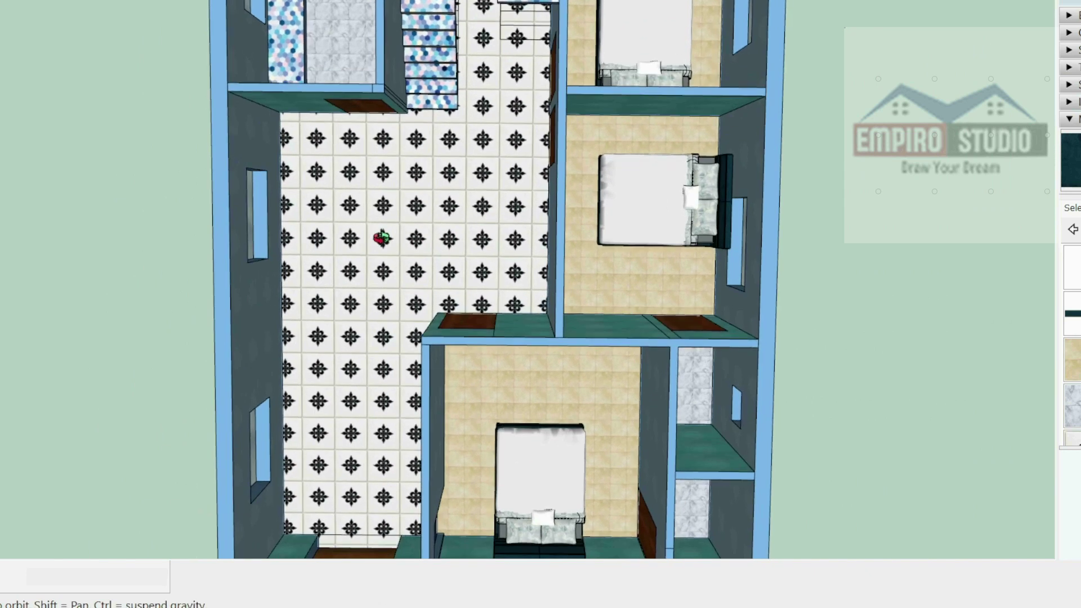
scroll(304, 197, "up", 3)
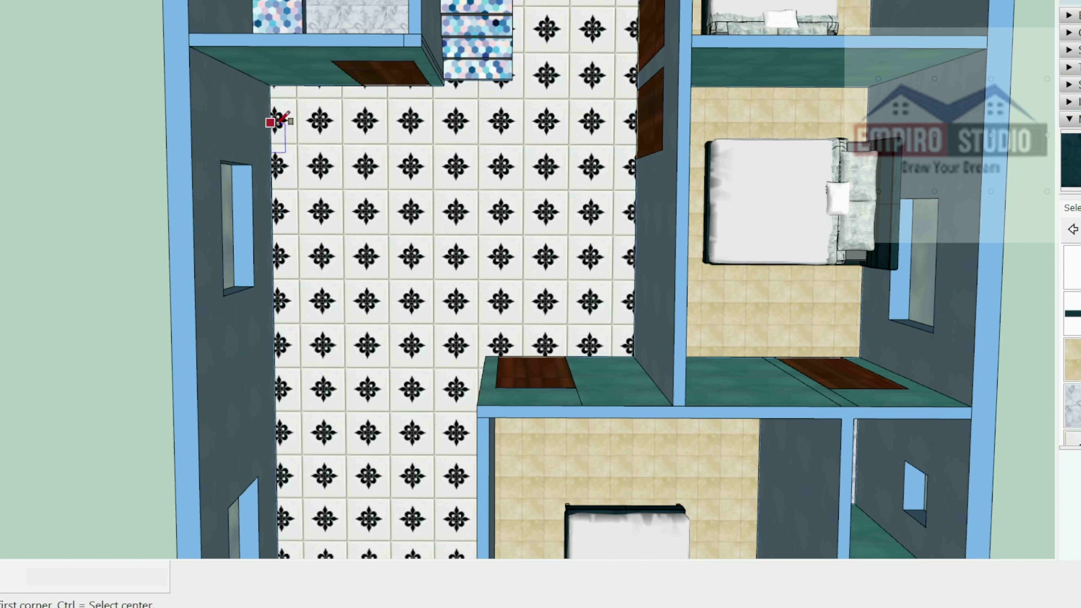
Step: Outline a 6' 7" by 4' 13/16" rectangle plus three small rectangles on the hall floor
left_click(303, 134)
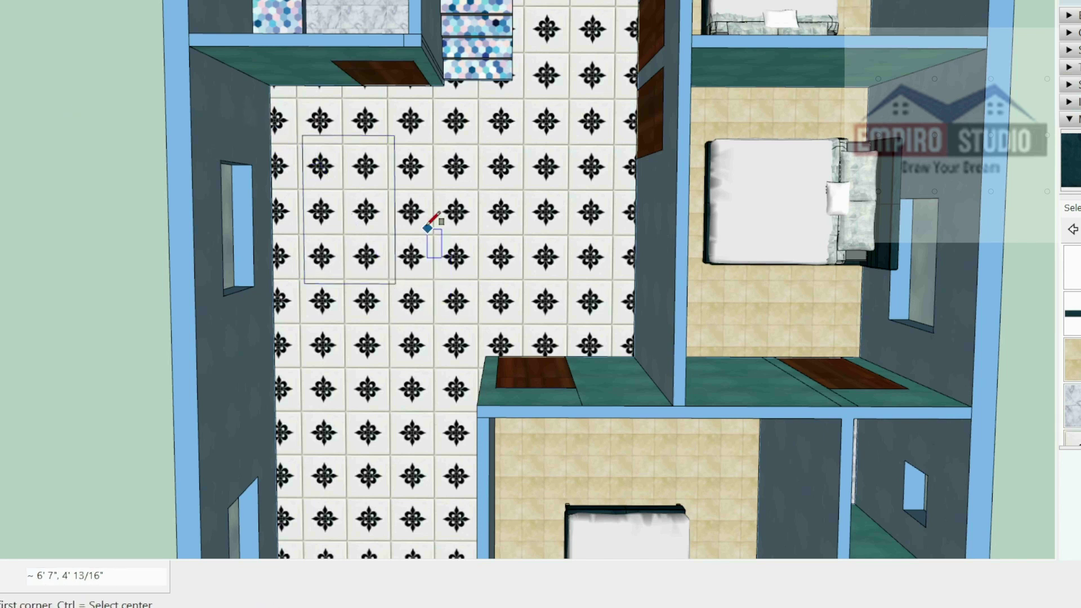
left_click(414, 147)
left_click(437, 184)
left_click(410, 206)
left_click(450, 253)
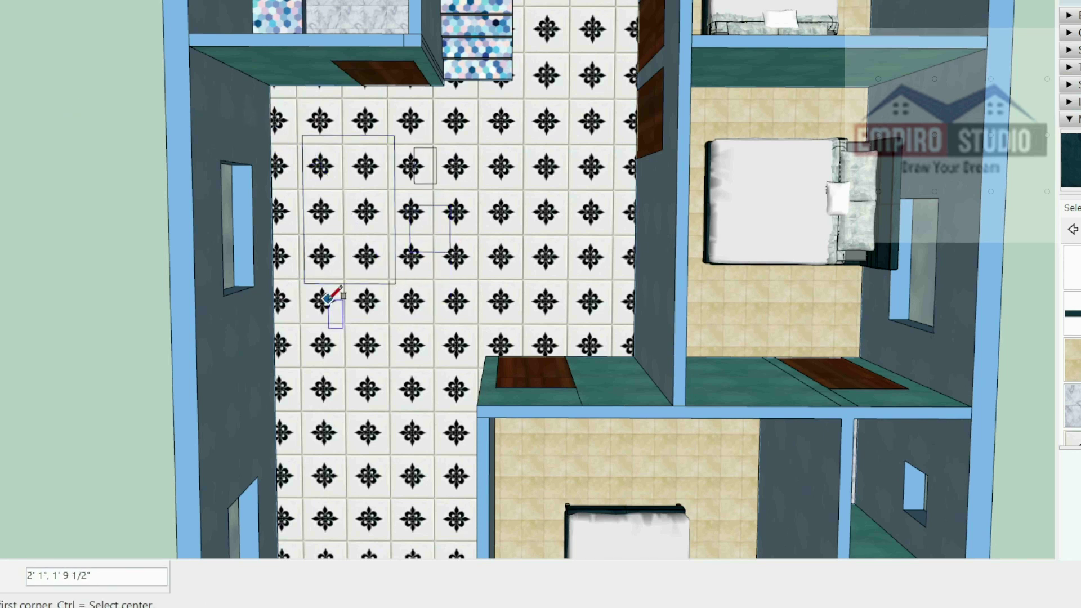
left_click(328, 300)
left_click(418, 289)
mouse_move(483, 321)
middle_mouse_down()
mouse_move(536, 126)
mouse_move(644, 90)
middle_mouse_up()
mouse_move(442, 264)
middle_mouse_down()
mouse_move(264, 282)
mouse_move(559, 119)
middle_mouse_up()
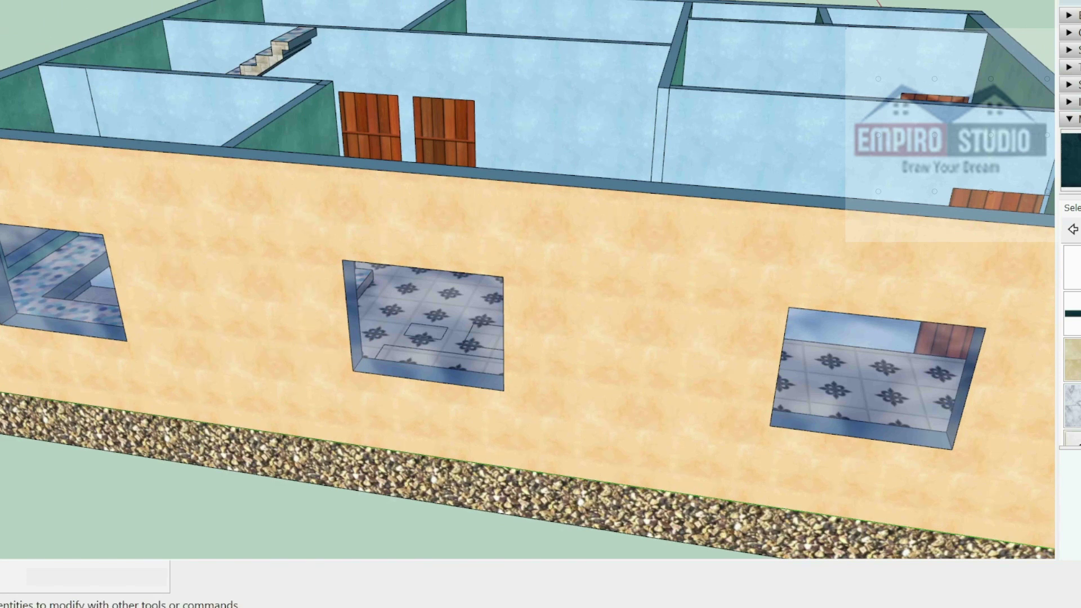
left_click(2, 136)
mouse_move(434, 84)
middle_mouse_down()
mouse_move(445, 169)
mouse_move(415, 235)
middle_mouse_up()
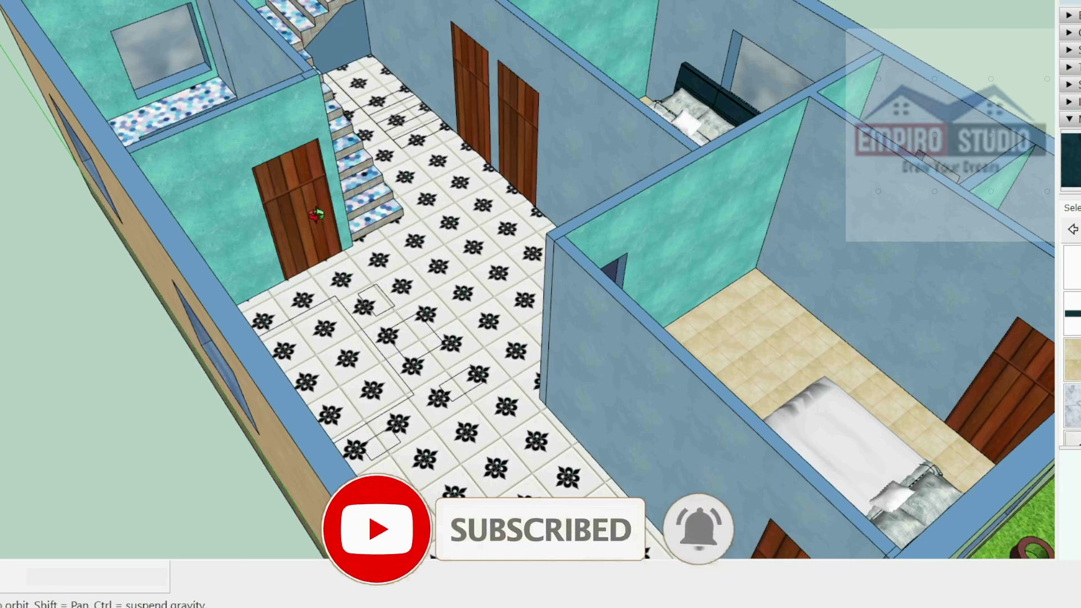
middle_click_drag(507, 237, 522, 156)
middle_click_drag(957, 288, 975, 332)
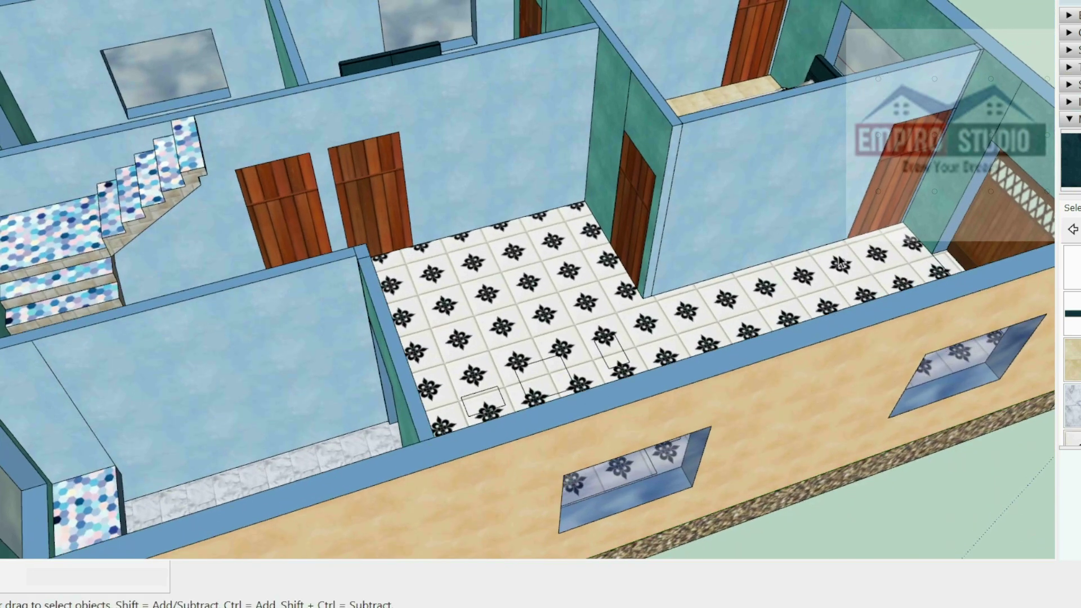
mouse_move(652, 287)
middle_mouse_down()
mouse_move(576, 126)
mouse_move(677, 47)
mouse_move(693, 105)
mouse_move(633, 112)
mouse_move(699, 57)
mouse_move(666, 50)
mouse_move(911, 146)
middle_mouse_up()
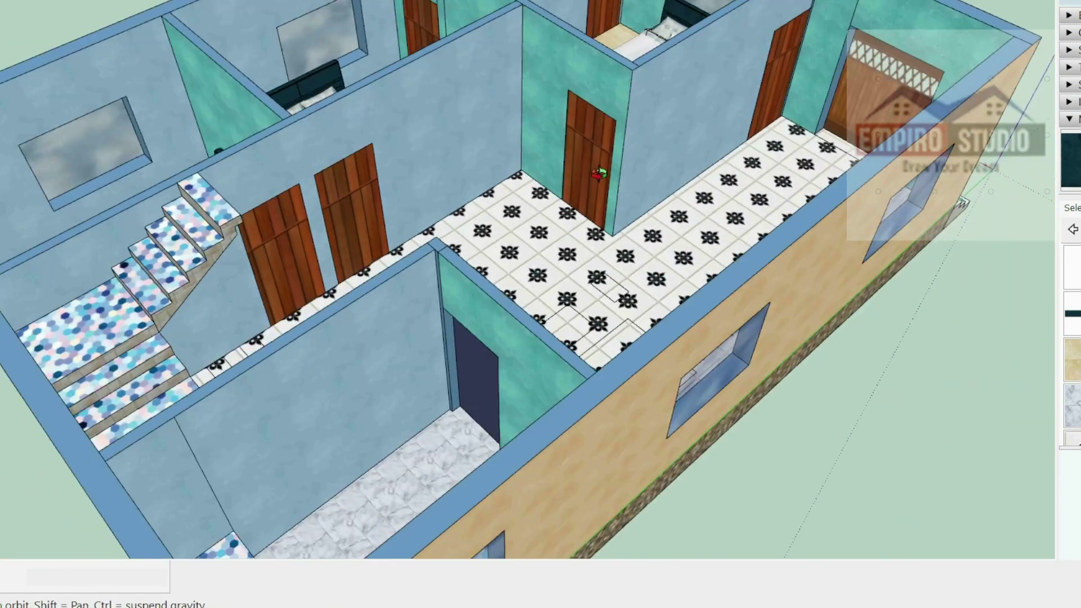
middle_click_drag(406, 169, 699, 129)
scroll(565, 144, "down", 3)
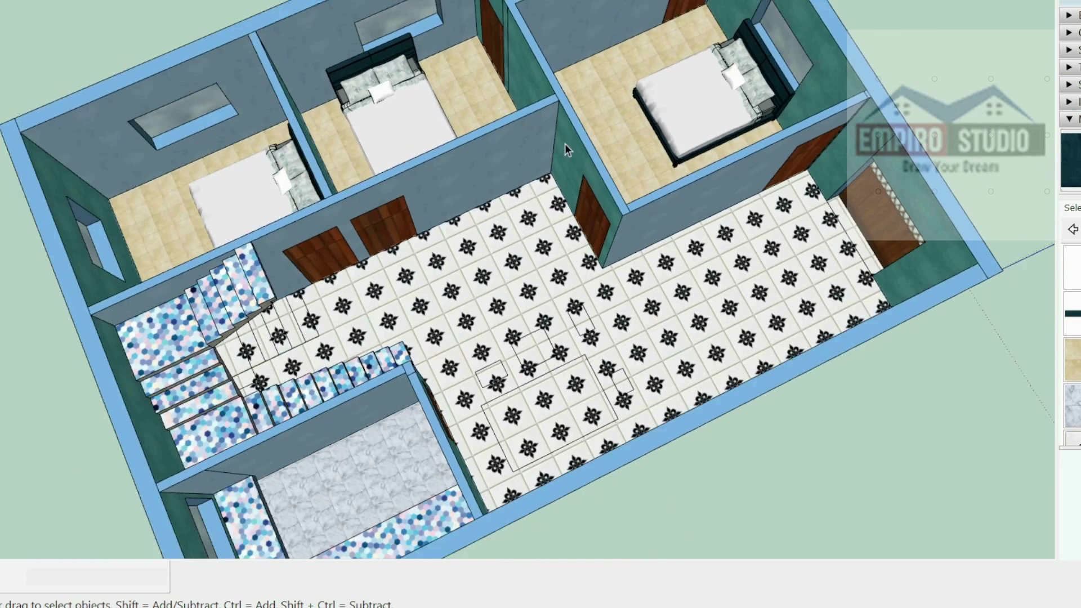
scroll(544, 143, "down", 2)
scroll(544, 143, "down", 2)
middle_click_drag(580, 108, 680, 117)
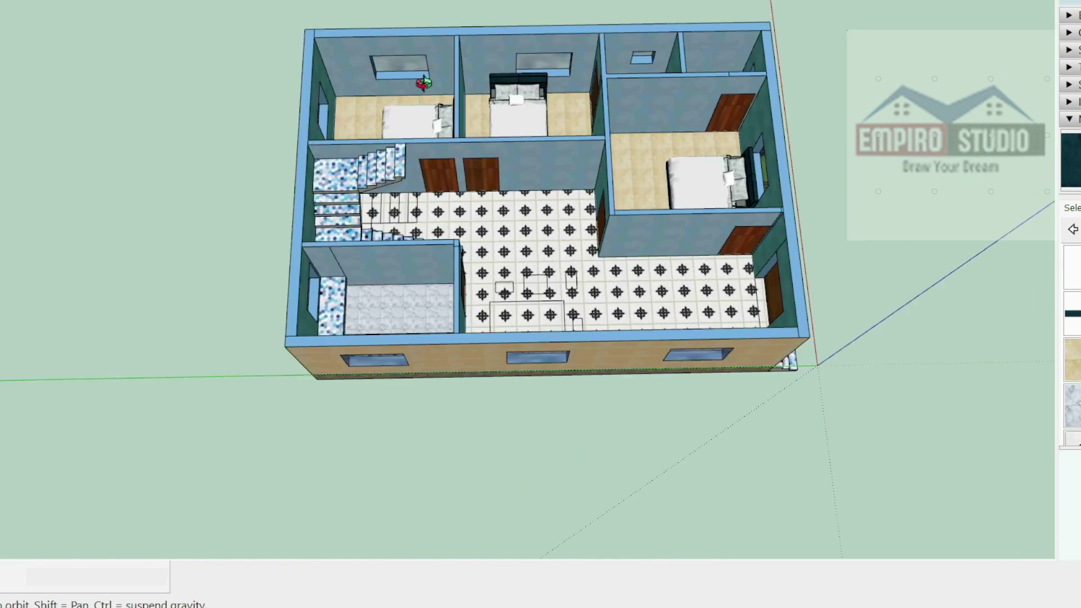
scroll(798, 105, "up", 2)
scroll(786, 144, "up", 3)
scroll(767, 123, "up", 1)
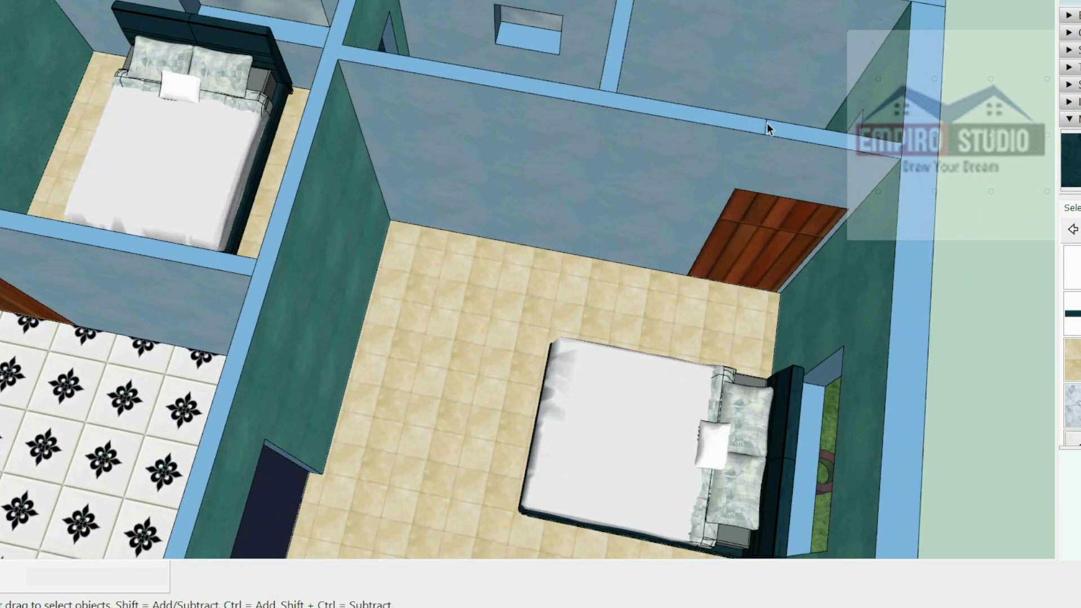
mouse_move(767, 129)
middle_mouse_down()
mouse_move(313, 102)
mouse_move(193, 109)
middle_mouse_up()
scroll(557, 222, "down", 4)
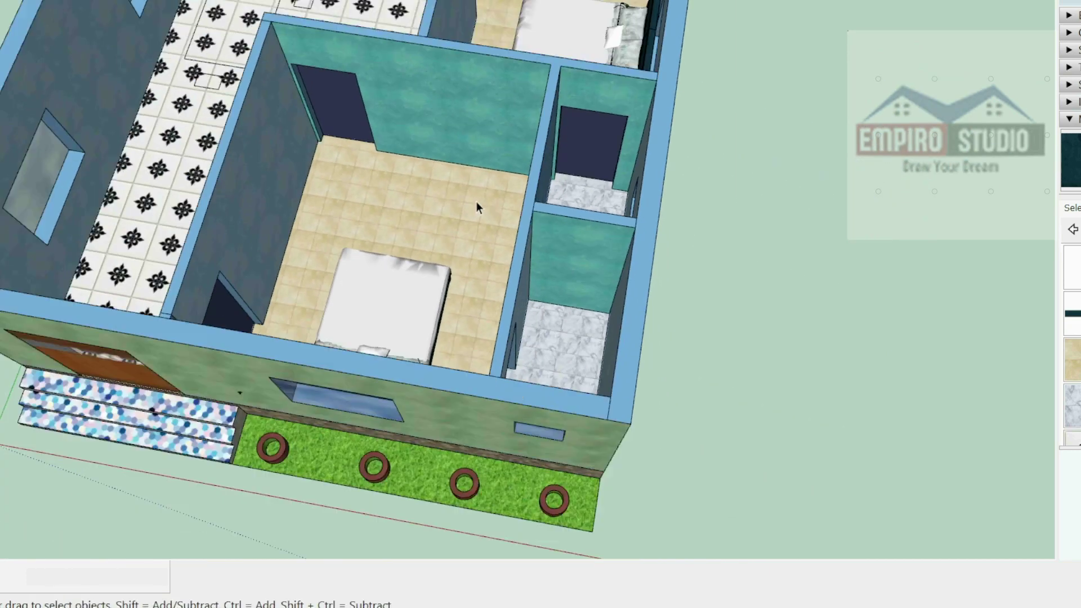
scroll(475, 203, "down", 3)
middle_click_drag(472, 204, 482, 234)
scroll(487, 242, "up", 2)
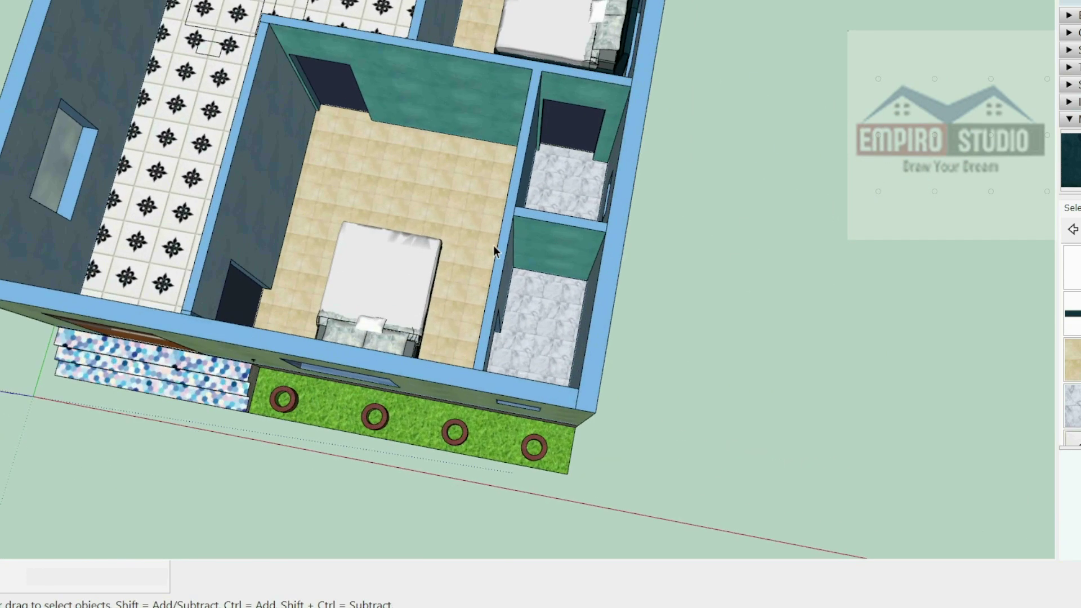
scroll(530, 293, "up", 2)
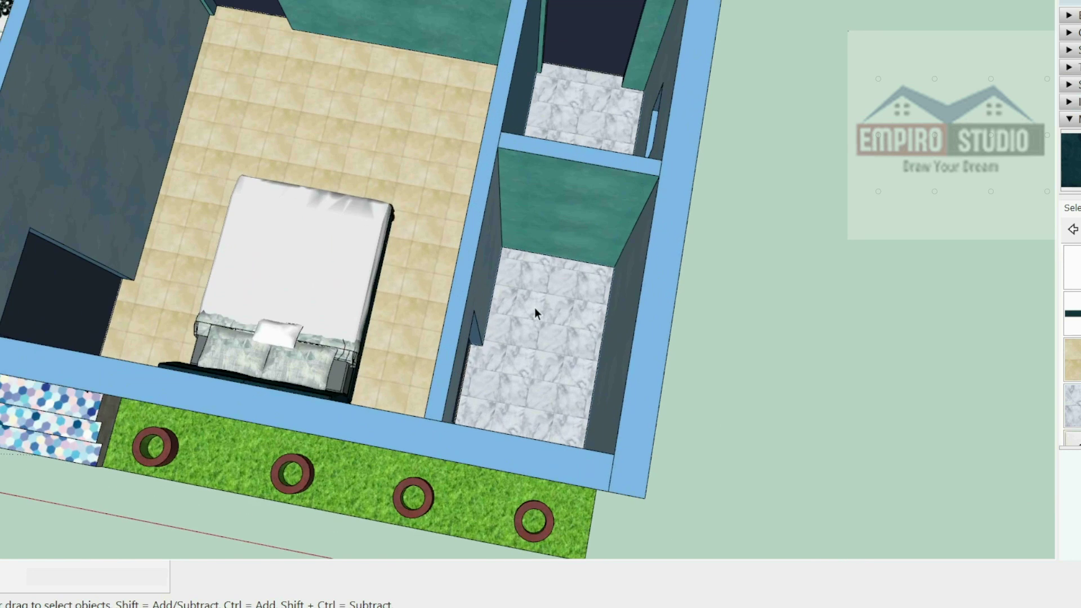
mouse_move(536, 309)
middle_mouse_down()
mouse_move(551, 295)
mouse_move(454, 326)
mouse_move(534, 287)
mouse_move(79, 331)
mouse_move(310, 370)
middle_mouse_up()
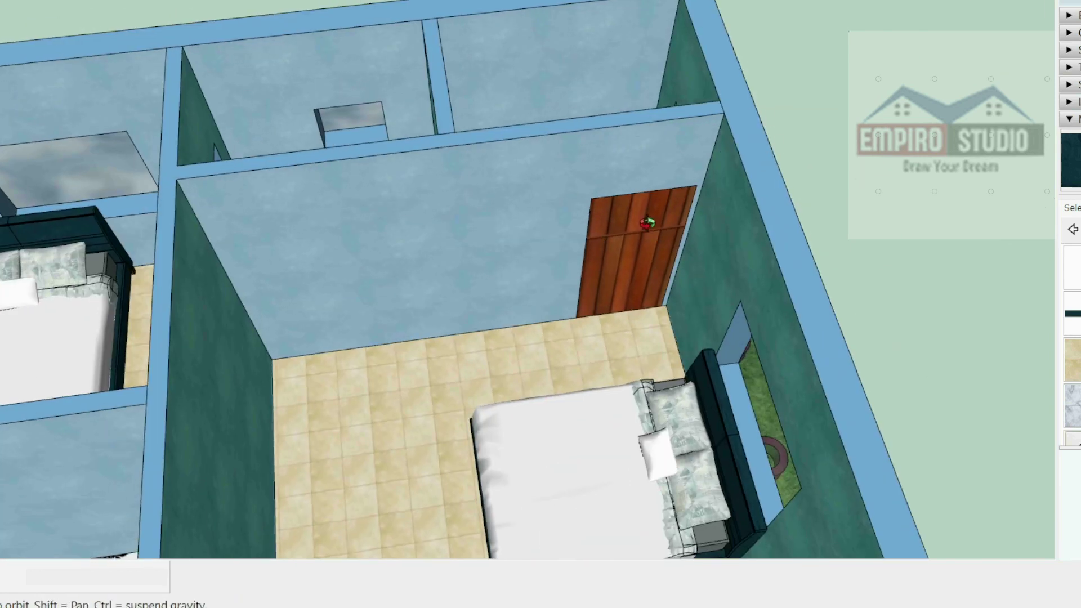
middle_click_drag(618, 203, 613, 154)
mouse_move(701, 197)
middle_mouse_down()
mouse_move(395, 211)
mouse_move(659, 188)
mouse_move(584, 158)
mouse_move(495, 169)
mouse_move(549, 153)
middle_mouse_up()
scroll(546, 299, "down", 5)
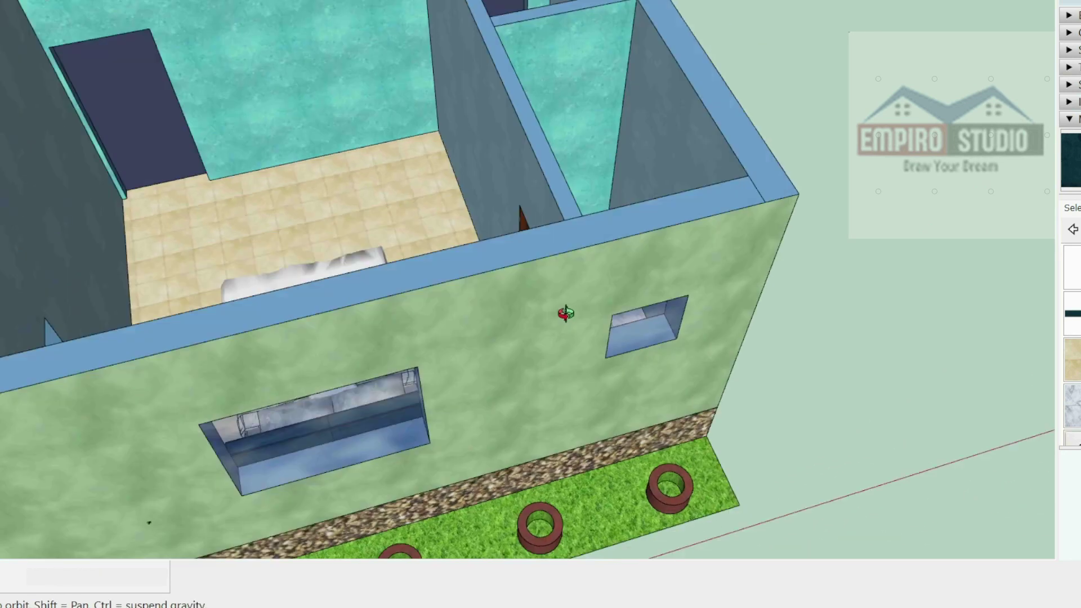
scroll(547, 301, "down", 3)
scroll(563, 295, "down", 3)
scroll(554, 283, "down", 3)
middle_click_drag(555, 282, 438, 237)
scroll(439, 234, "up", 3)
scroll(379, 130, "up", 3)
mouse_move(380, 131)
middle_mouse_down()
mouse_move(347, 173)
mouse_move(431, 186)
mouse_move(436, 234)
mouse_move(300, 242)
mouse_move(315, 315)
mouse_move(473, 155)
mouse_move(385, 382)
middle_mouse_up()
scroll(386, 384, "up", 2)
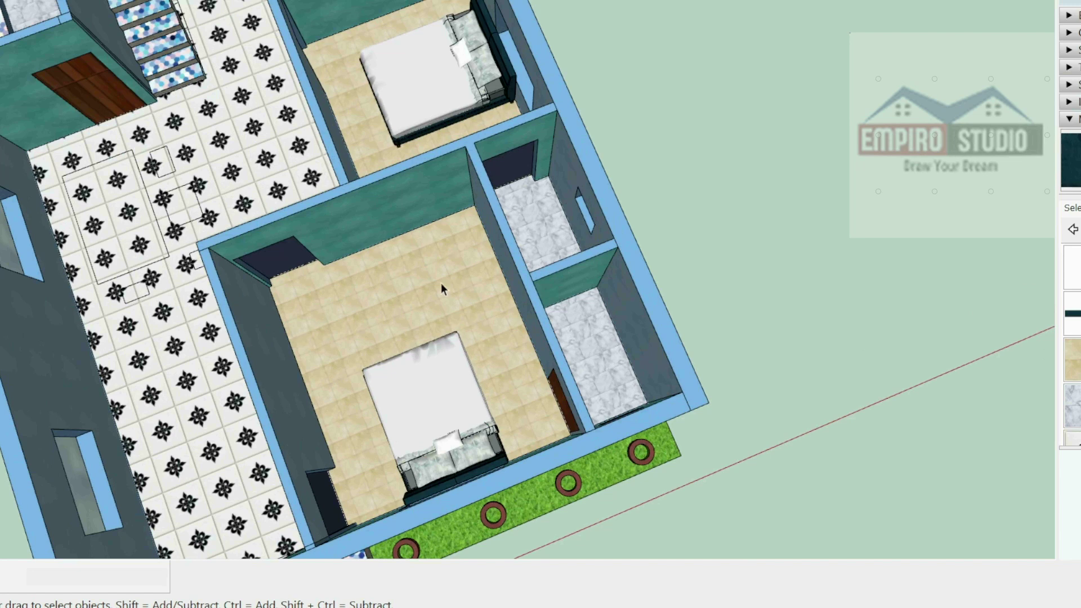
scroll(406, 344, "down", 3)
scroll(398, 164, "up", 3)
scroll(417, 290, "up", 2)
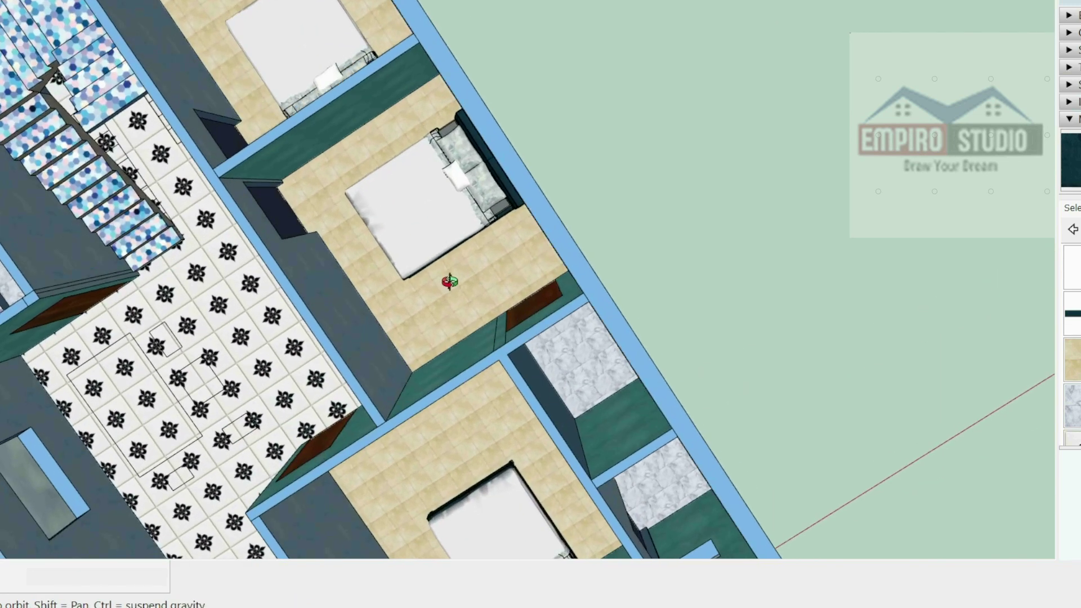
mouse_move(342, 369)
middle_mouse_down()
mouse_move(501, 273)
mouse_move(499, 338)
mouse_move(526, 299)
mouse_move(649, 269)
mouse_move(579, 212)
middle_mouse_up()
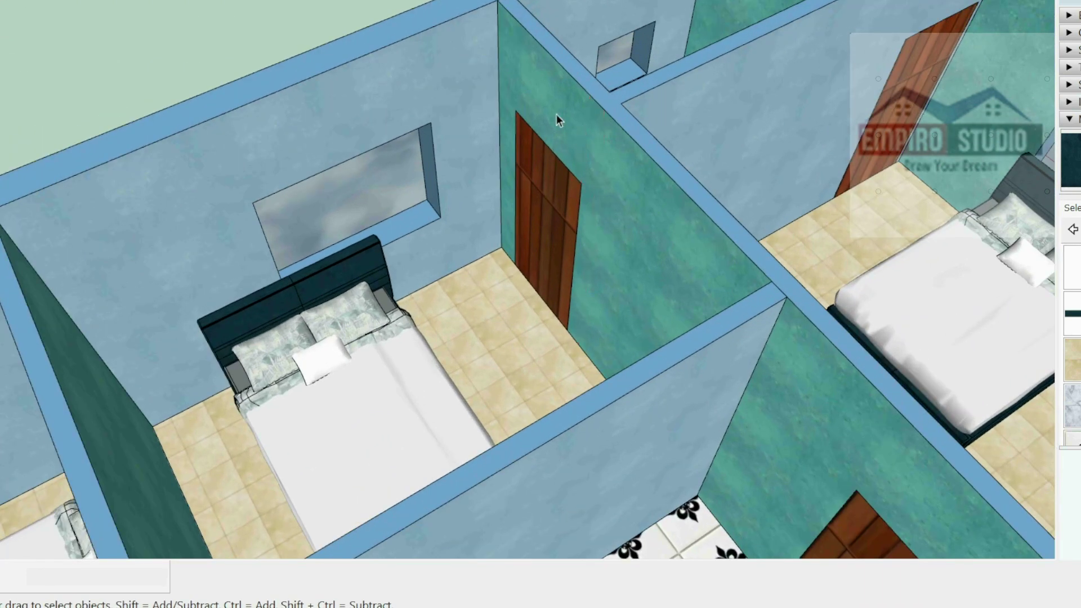
mouse_move(557, 113)
middle_mouse_down()
mouse_move(620, 262)
mouse_move(676, 231)
mouse_move(701, 167)
mouse_move(657, 251)
middle_mouse_up()
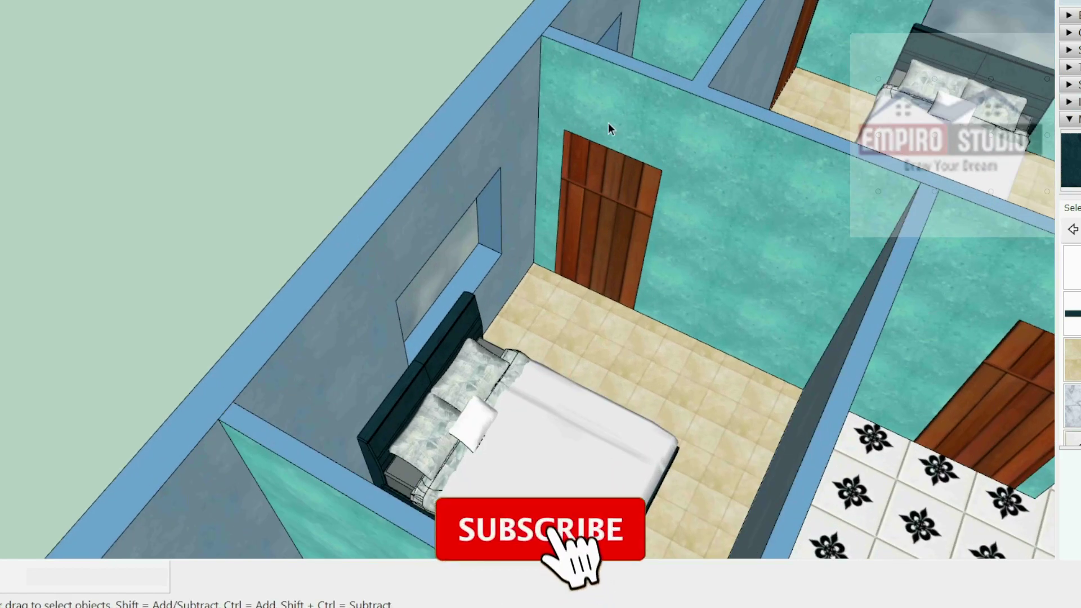
mouse_move(565, 265)
middle_mouse_down()
mouse_move(700, 254)
mouse_move(647, 173)
mouse_move(798, 393)
middle_mouse_up()
mouse_move(531, 231)
middle_mouse_down()
mouse_move(606, 177)
mouse_move(541, 27)
middle_mouse_up()
mouse_move(555, 136)
middle_mouse_down()
mouse_move(272, 305)
mouse_move(330, 360)
middle_mouse_up()
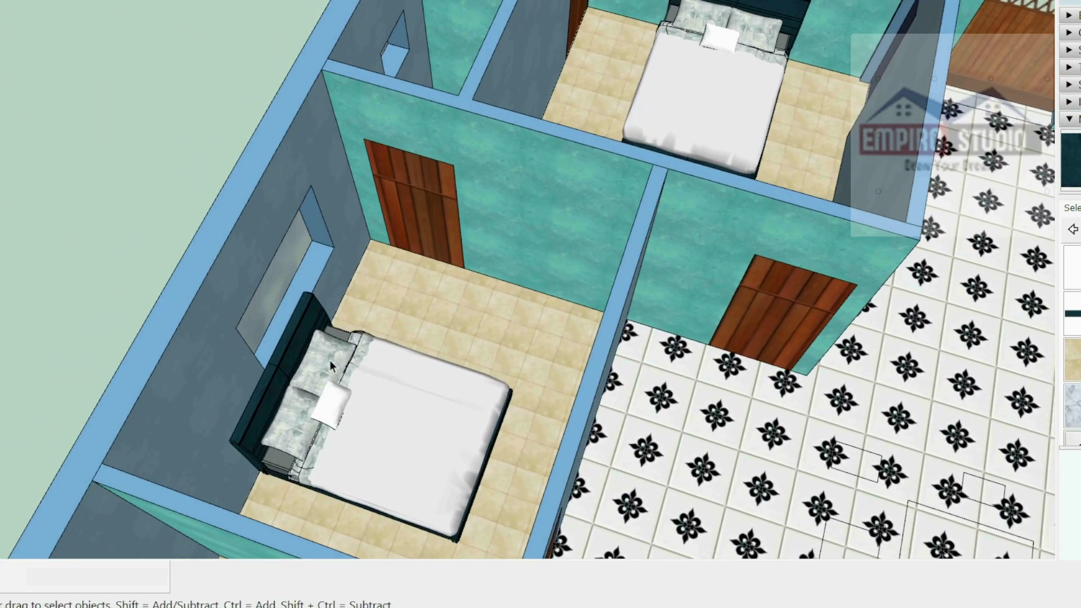
left_click(409, 339)
middle_click_drag(409, 338, 386, 411)
scroll(386, 410, "down", 3)
mouse_move(362, 309)
middle_mouse_down()
mouse_move(785, 128)
mouse_move(560, 261)
middle_mouse_up()
scroll(561, 261, "up", 5)
mouse_move(743, 193)
middle_mouse_down()
mouse_move(651, 181)
mouse_move(191, 280)
mouse_move(224, 271)
middle_mouse_up()
scroll(224, 271, "down", 3)
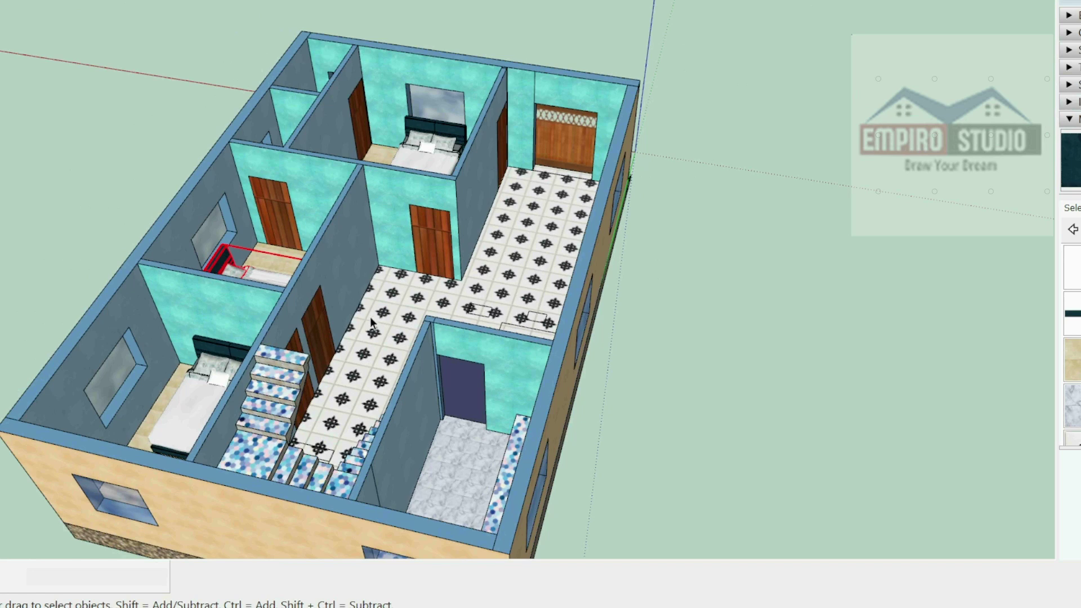
mouse_move(338, 274)
middle_mouse_down()
mouse_move(156, 265)
mouse_move(149, 236)
mouse_move(328, 282)
mouse_move(350, 121)
middle_mouse_up()
scroll(350, 121, "up", 3)
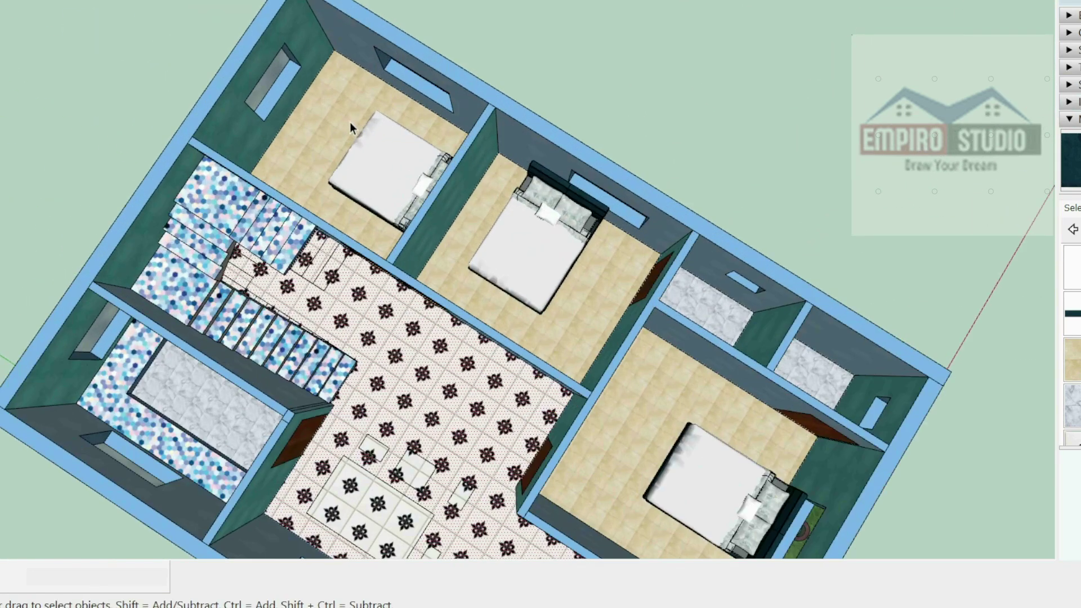
scroll(383, 205, "up", 3)
scroll(355, 307, "up", 2)
scroll(355, 306, "down", 5)
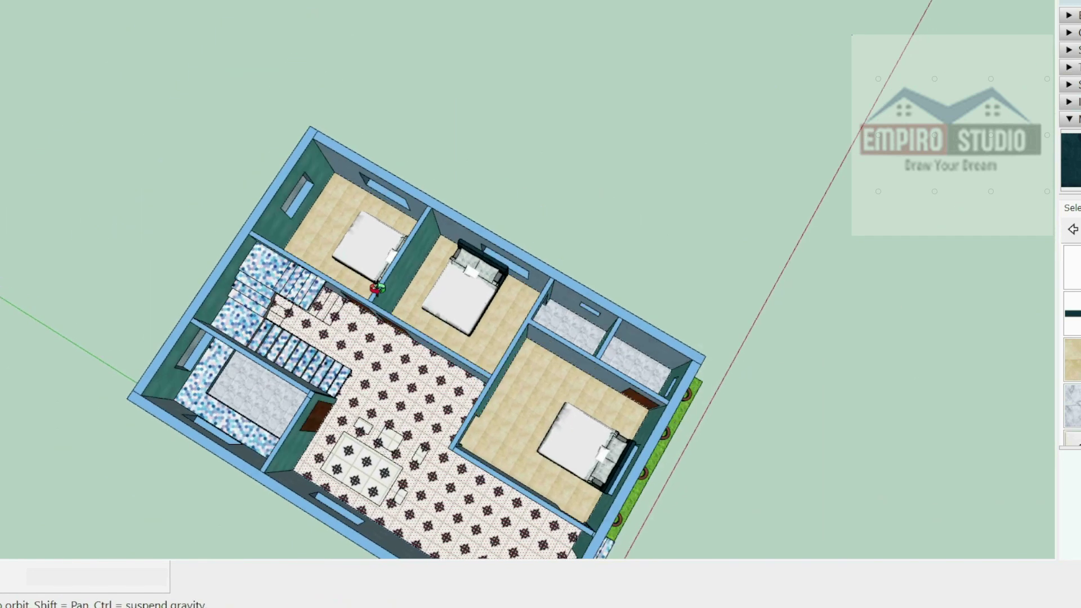
middle_click_drag(387, 292, 391, 157)
scroll(318, 221, "up", 4)
scroll(318, 221, "down", 2)
mouse_move(346, 234)
middle_mouse_down()
mouse_move(674, 270)
mouse_move(888, 210)
middle_mouse_up()
scroll(778, 127, "down", 2)
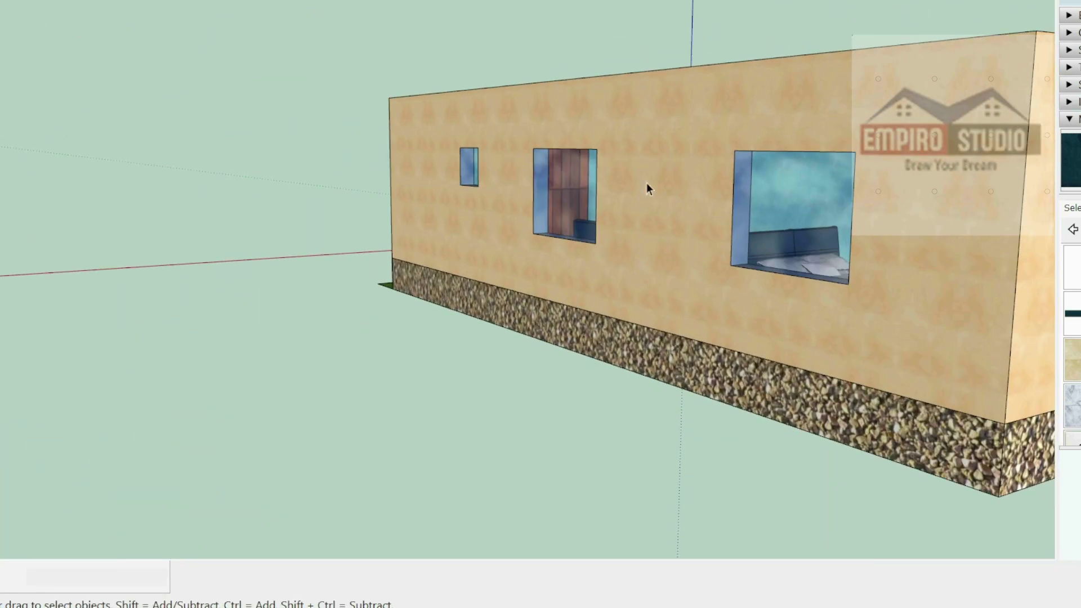
mouse_move(646, 186)
middle_mouse_down()
mouse_move(809, 169)
mouse_move(568, 228)
middle_mouse_up()
scroll(568, 227, "down", 1)
middle_click_drag(459, 318, 361, 271)
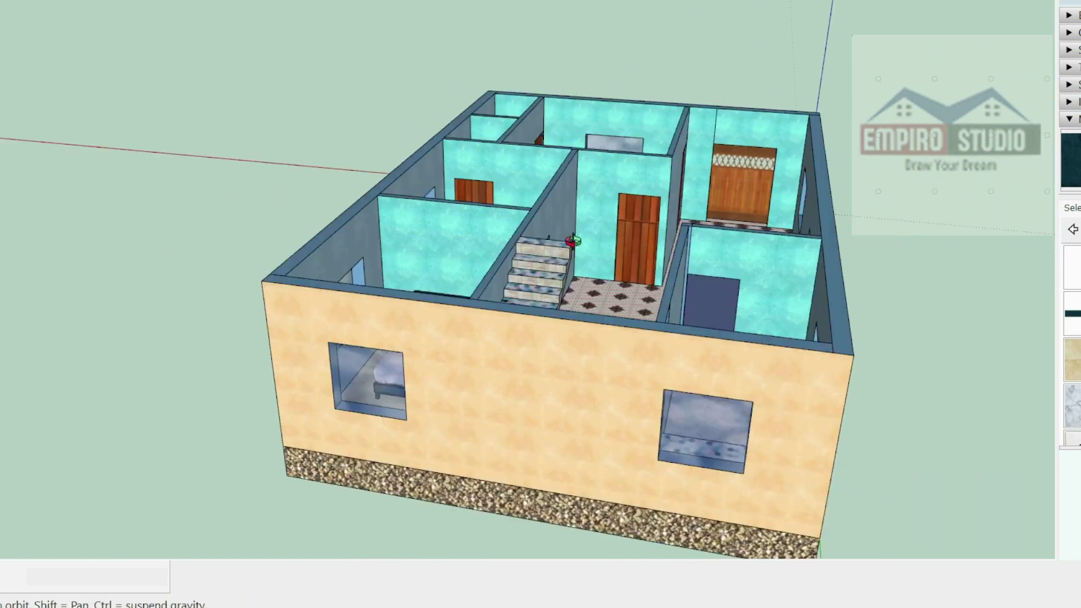
scroll(318, 342, "up", 3)
scroll(369, 324, "up", 2)
scroll(369, 324, "up", 2)
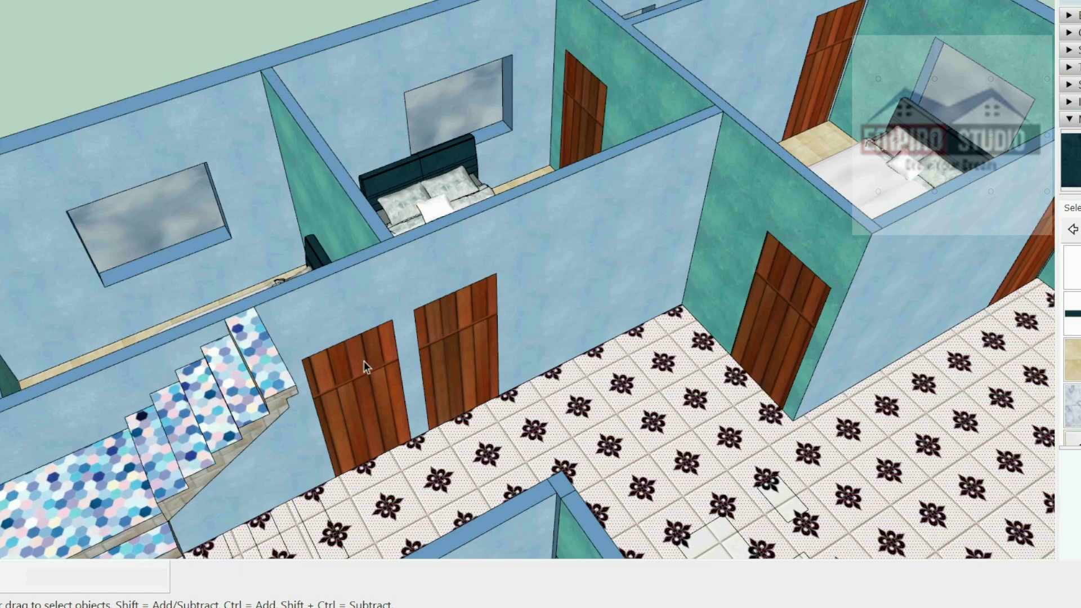
scroll(357, 330, "down", 3)
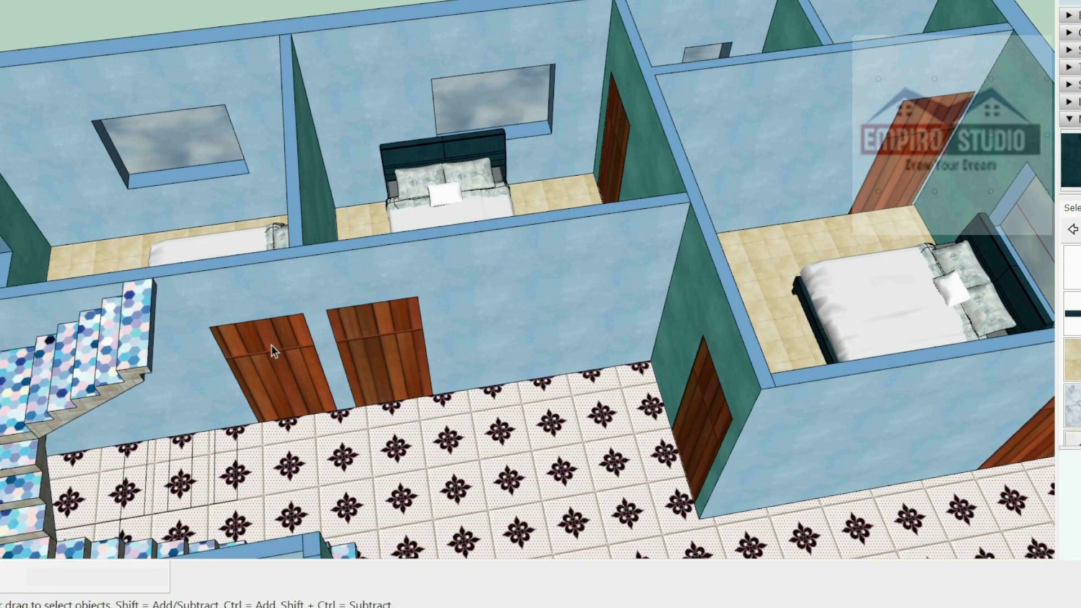
scroll(271, 345, "down", 1)
middle_click_drag(315, 338, 294, 372)
scroll(295, 373, "up", 3)
scroll(295, 371, "down", 2)
scroll(169, 195, "up", 3)
middle_click_drag(150, 158, 186, 54)
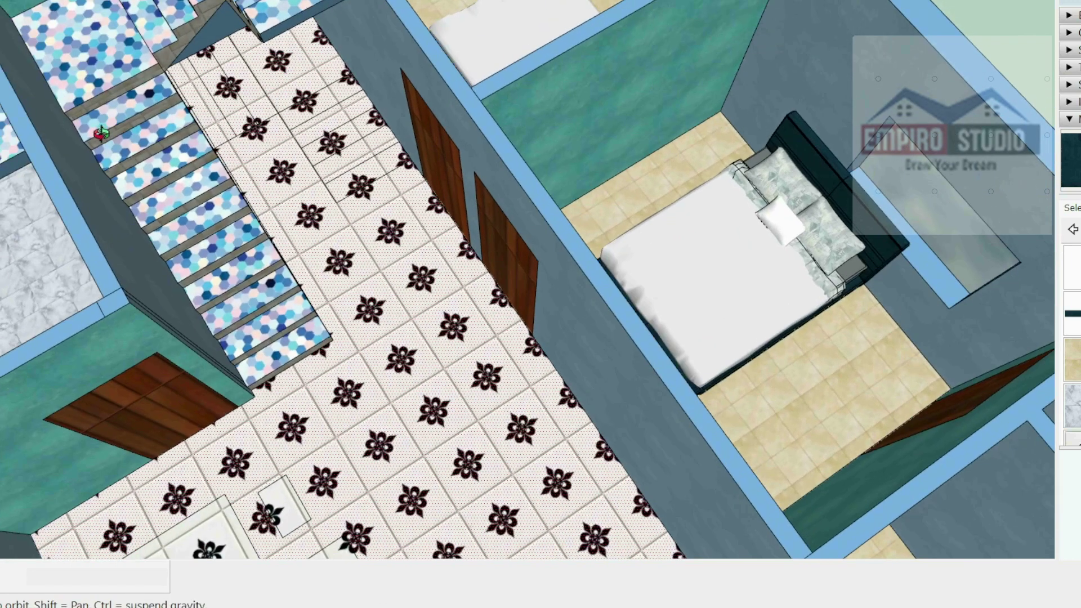
scroll(192, 142, "up", 2)
scroll(347, 213, "down", 5)
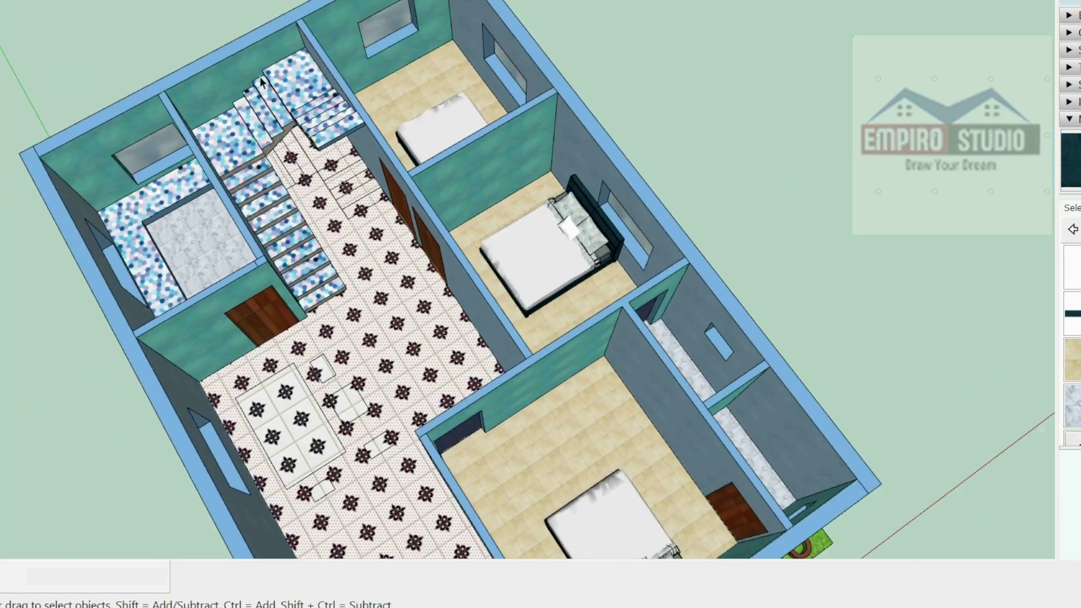
scroll(259, 77, "up", 5)
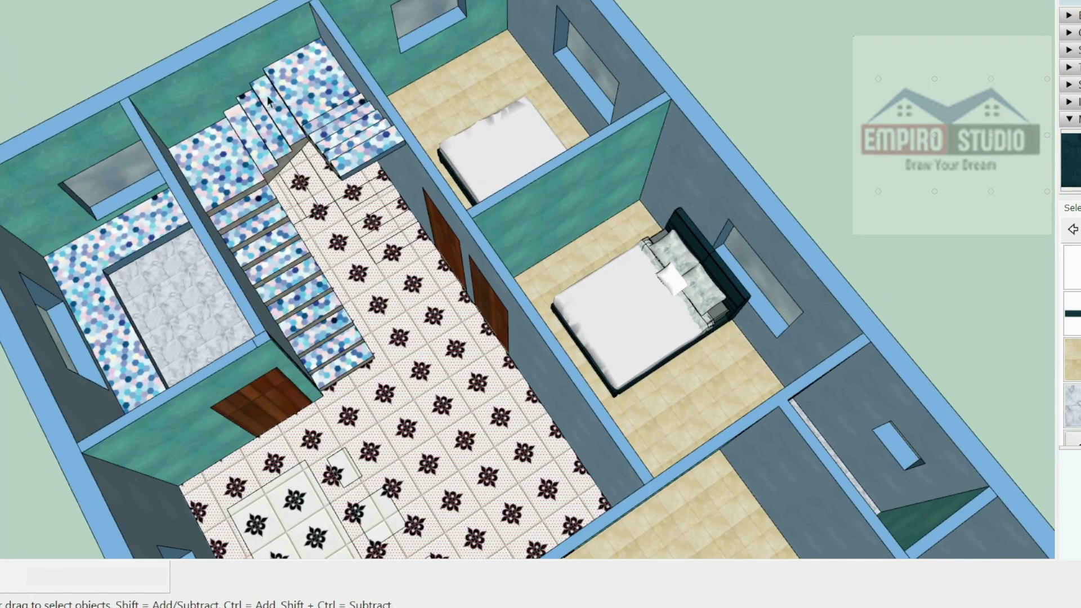
key("Page_Down")
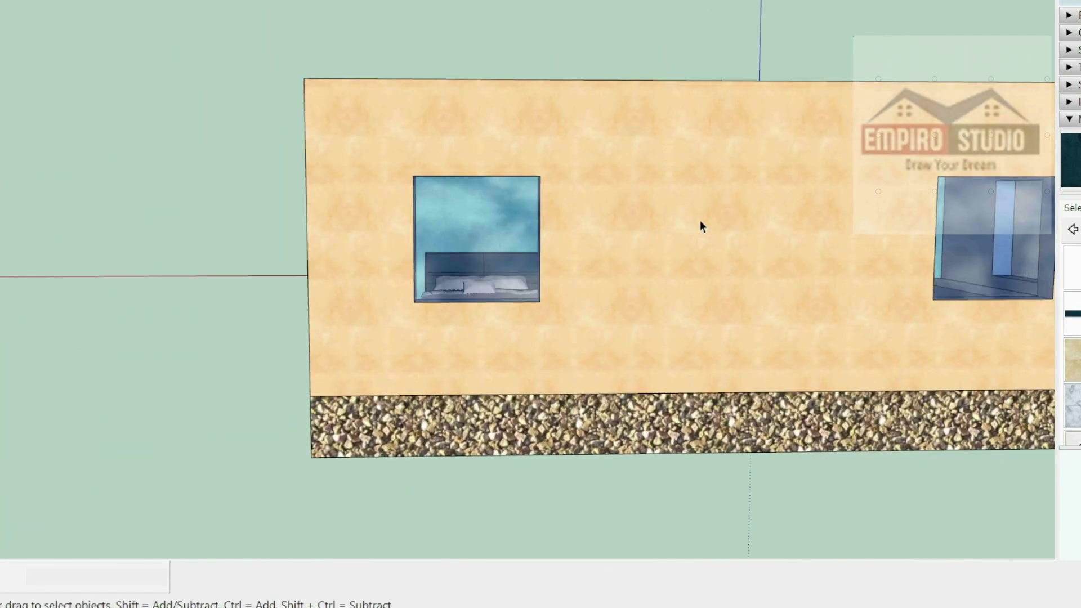
middle_click_drag(700, 225, 211, 232)
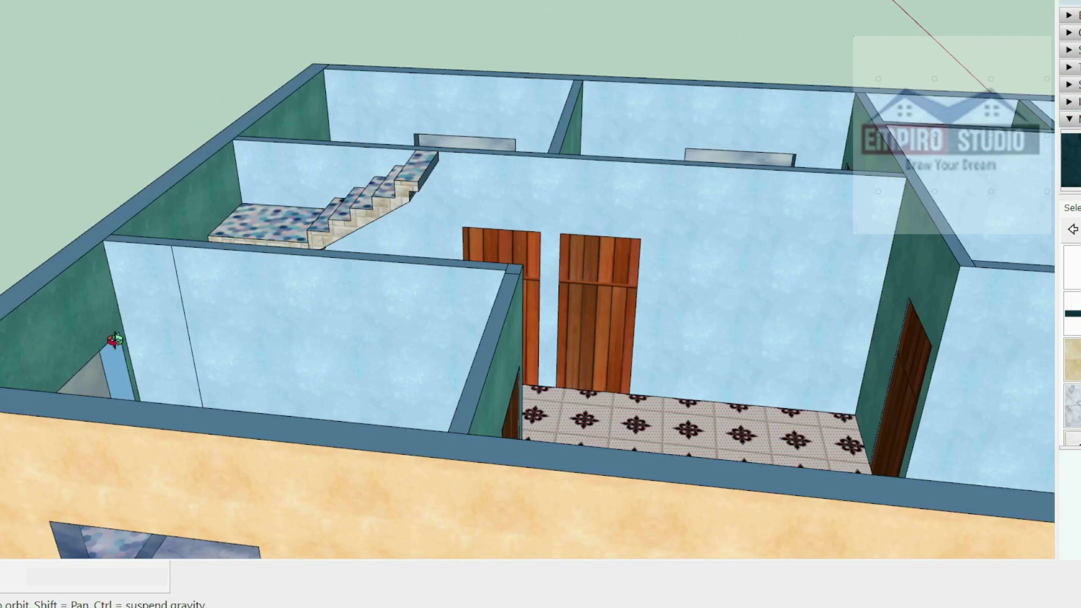
scroll(210, 232, "down", 1)
scroll(216, 244, "up", 4)
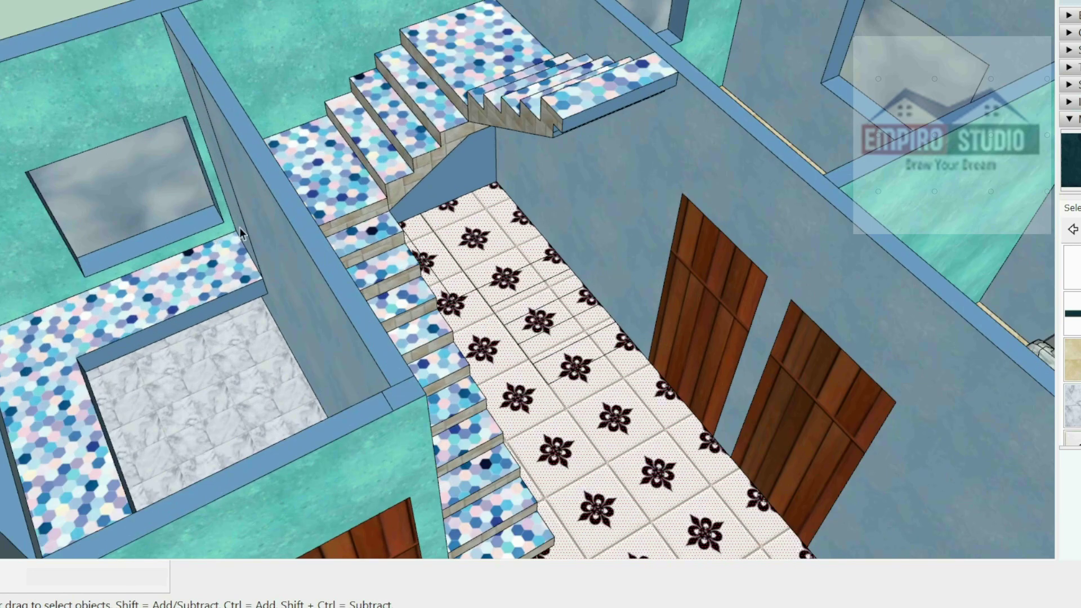
scroll(245, 227, "down", 3)
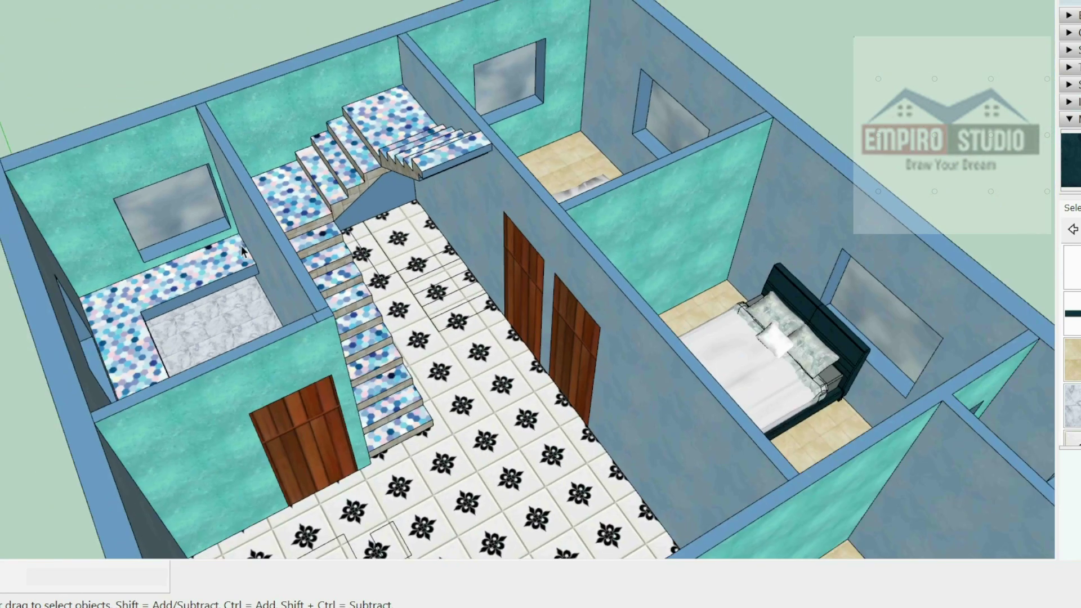
mouse_move(244, 227)
middle_mouse_down()
mouse_move(148, 220)
mouse_move(133, 182)
middle_mouse_up()
scroll(149, 220, "up", 3)
scroll(149, 226, "up", 3)
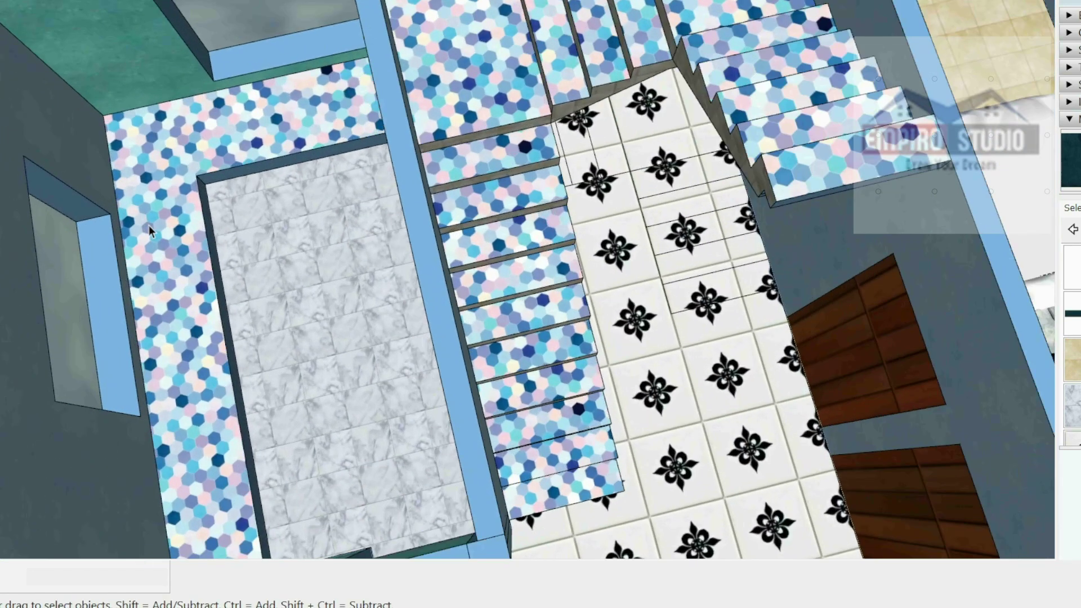
scroll(149, 226, "down", 4)
mouse_move(149, 225)
middle_mouse_down()
mouse_move(190, 202)
mouse_move(169, 107)
middle_mouse_up()
scroll(152, 213, "up", 3)
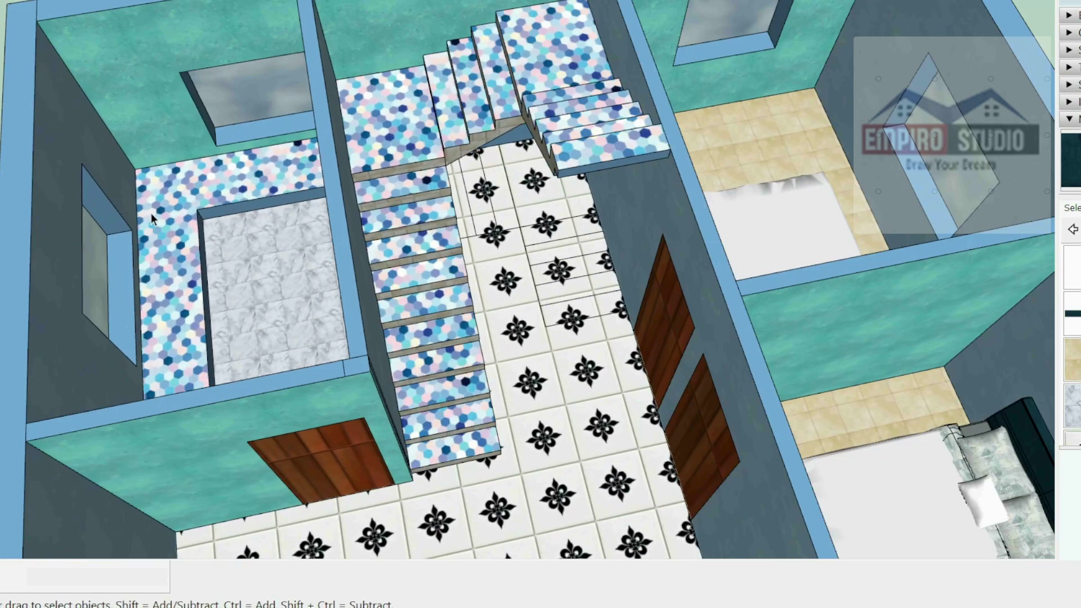
scroll(151, 213, "up", 2)
scroll(194, 228, "up", 2)
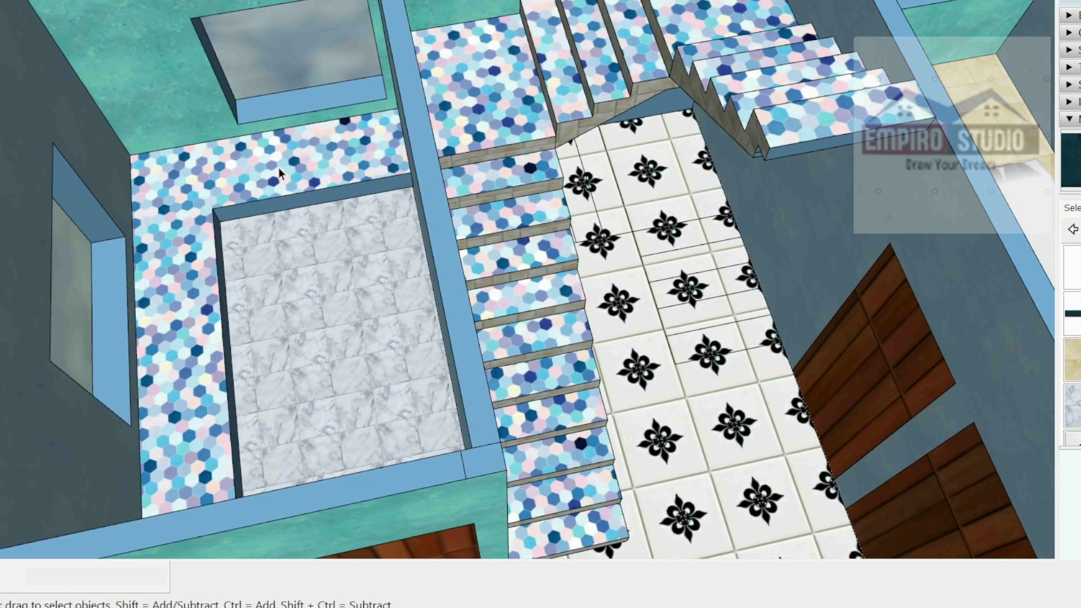
scroll(300, 282, "down", 3)
middle_click_drag(290, 253, 308, 251)
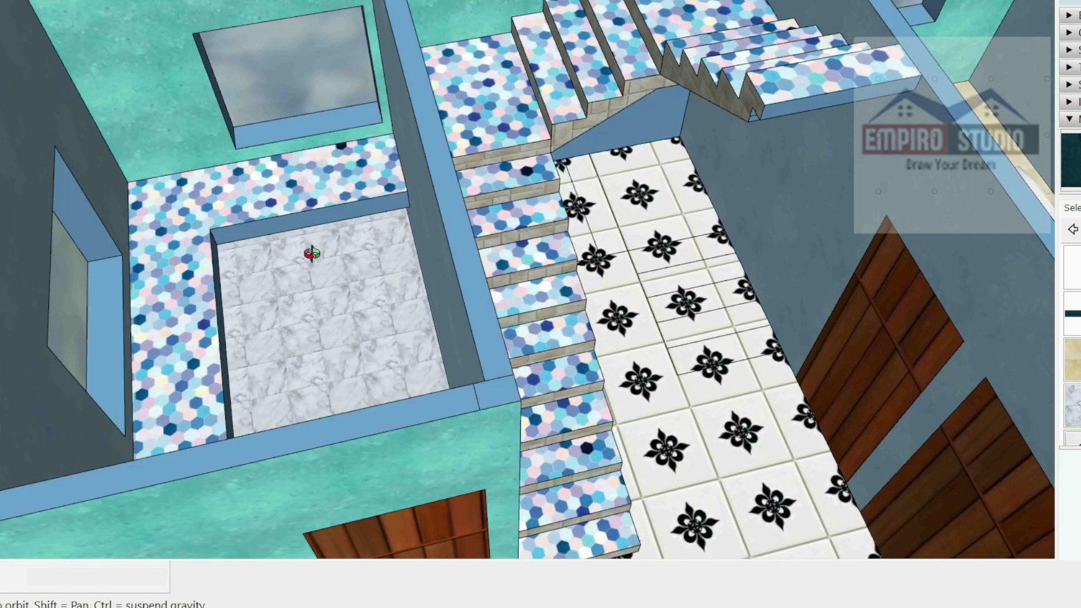
scroll(299, 329, "up", 3)
scroll(327, 240, "down", 2)
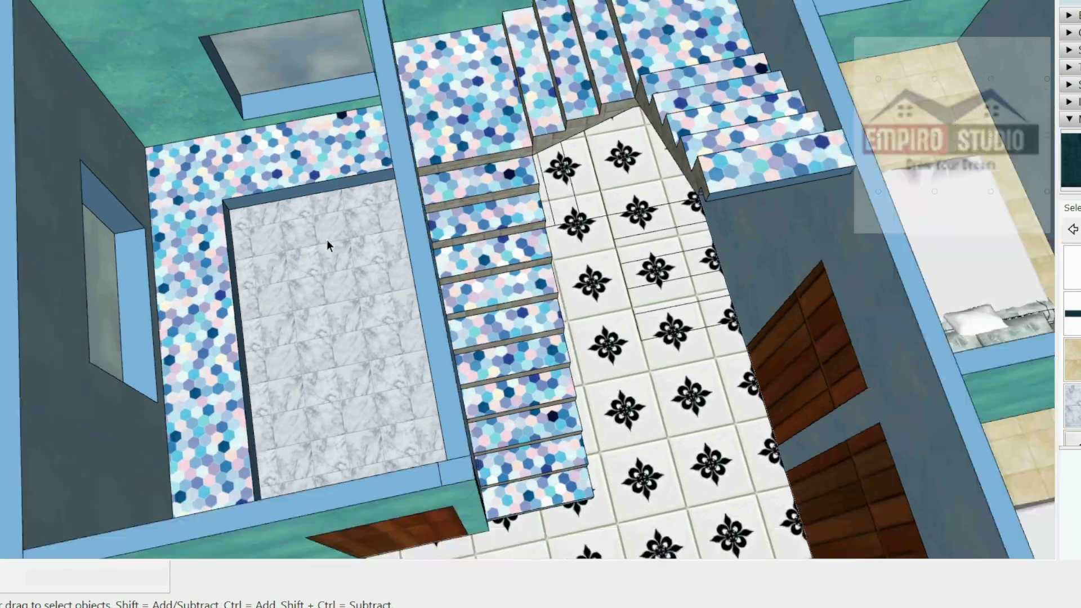
scroll(327, 239, "down", 2)
scroll(372, 133, "up", 2)
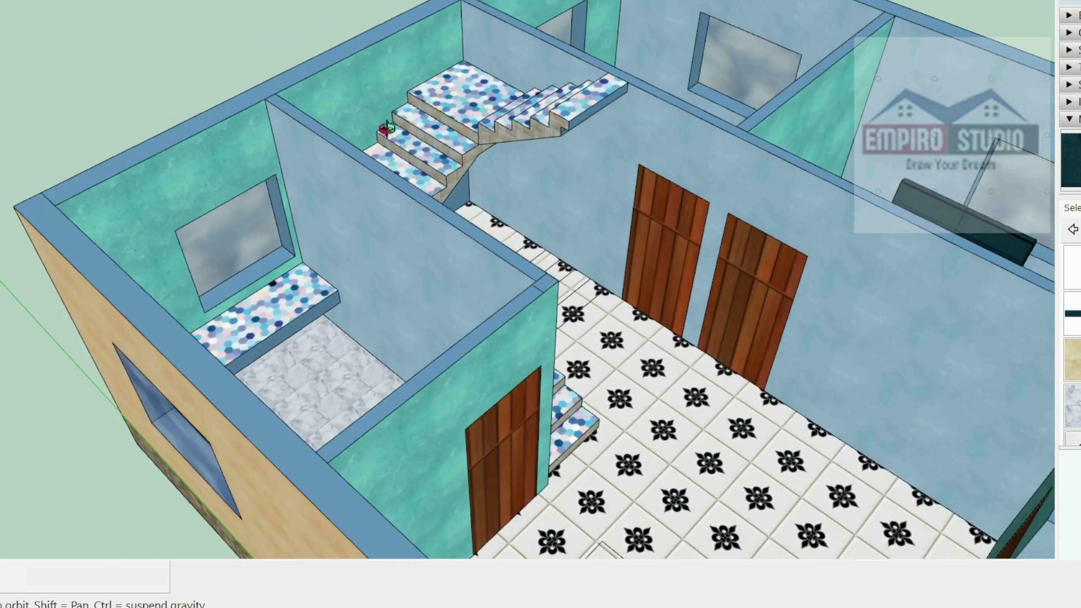
mouse_move(204, 176)
middle_mouse_down()
mouse_move(242, 324)
mouse_move(548, 267)
mouse_move(588, 275)
middle_mouse_up()
scroll(242, 324, "down", 1)
middle_click_drag(804, 229, 526, 273)
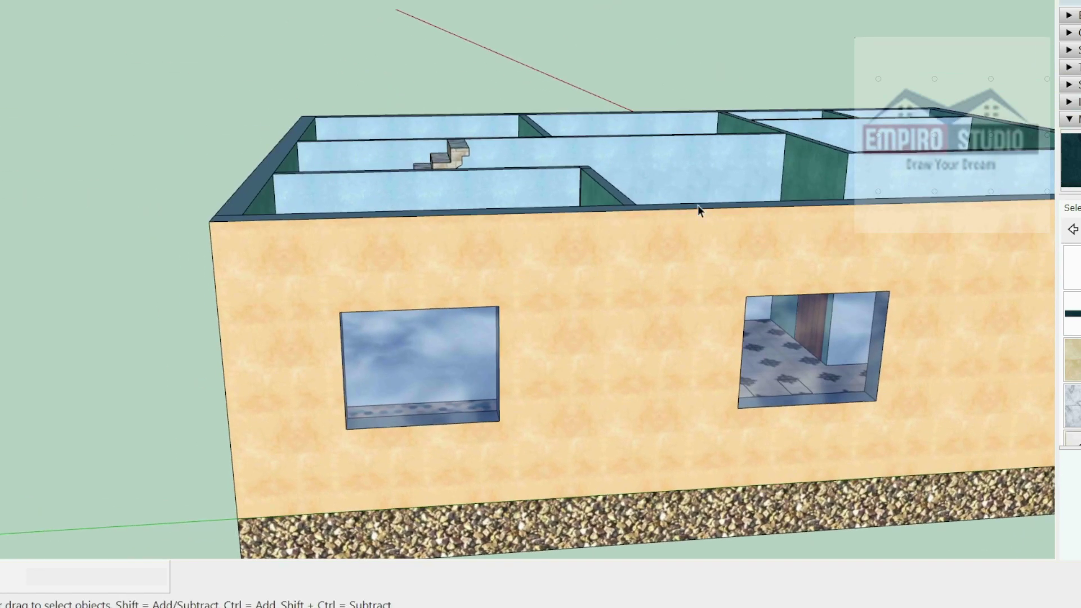
middle_click_drag(698, 206, 263, 351)
scroll(262, 352, "up", 2)
scroll(263, 352, "down", 2)
scroll(263, 351, "down", 1)
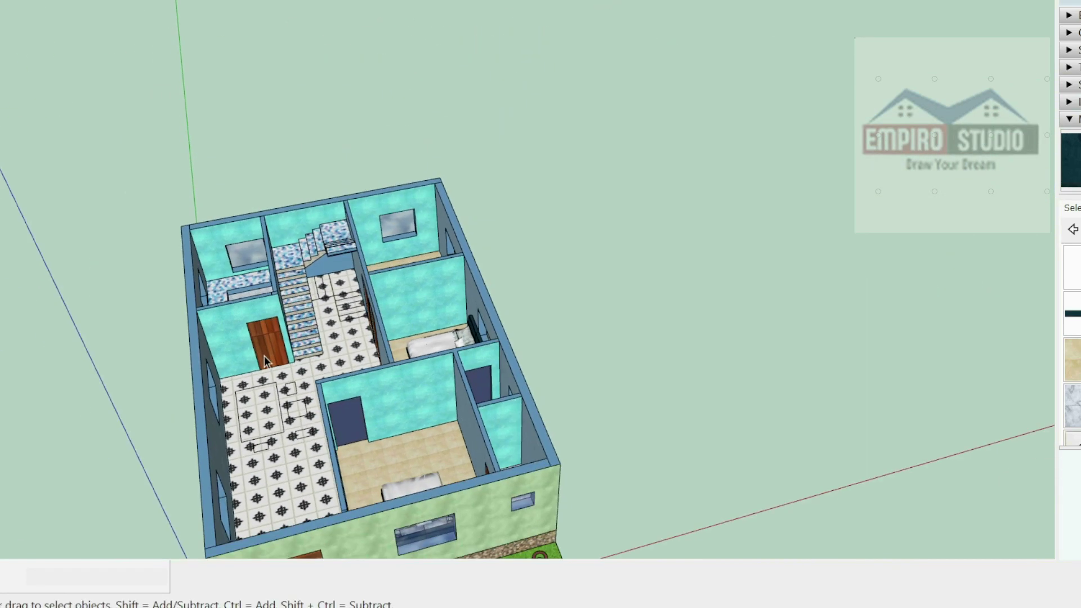
scroll(323, 344, "up", 2)
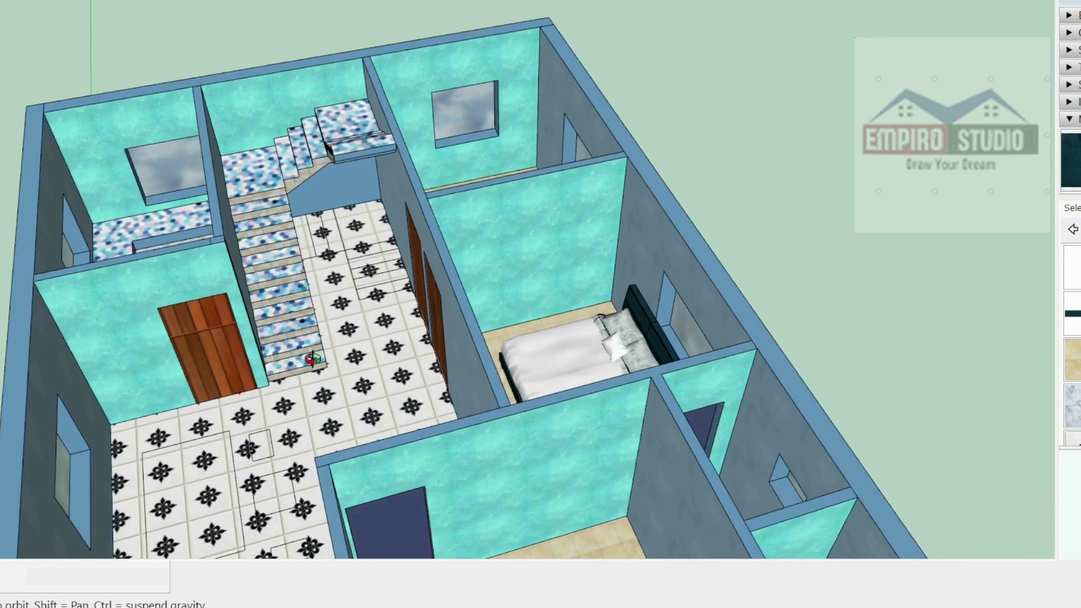
middle_click_drag(270, 407, 163, 232)
scroll(163, 233, "up", 3)
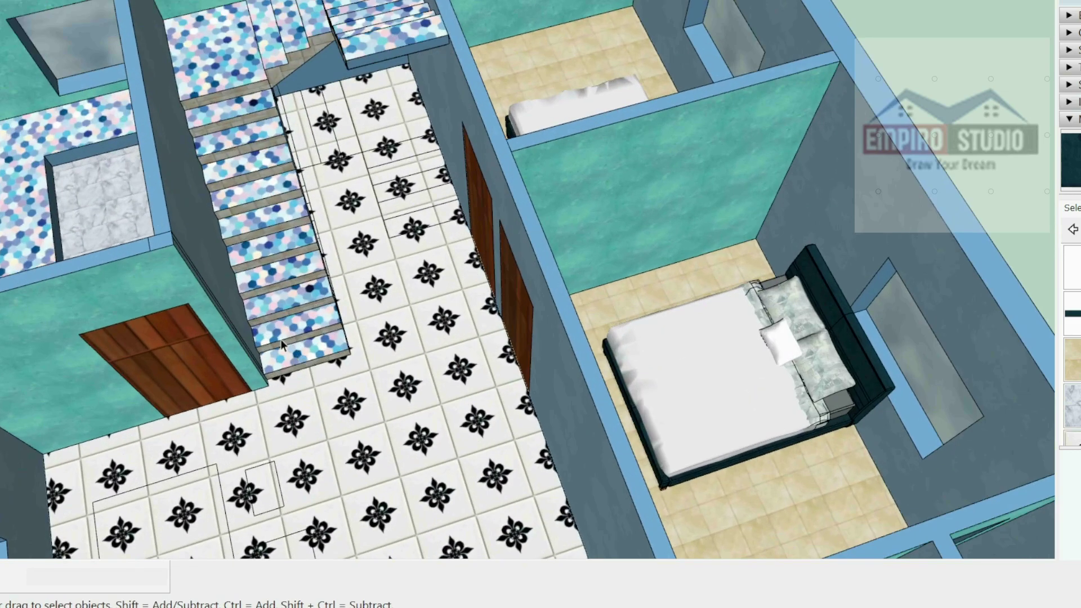
scroll(280, 338, "up", 2)
middle_click_drag(280, 338, 79, 149)
scroll(149, 98, "up", 1)
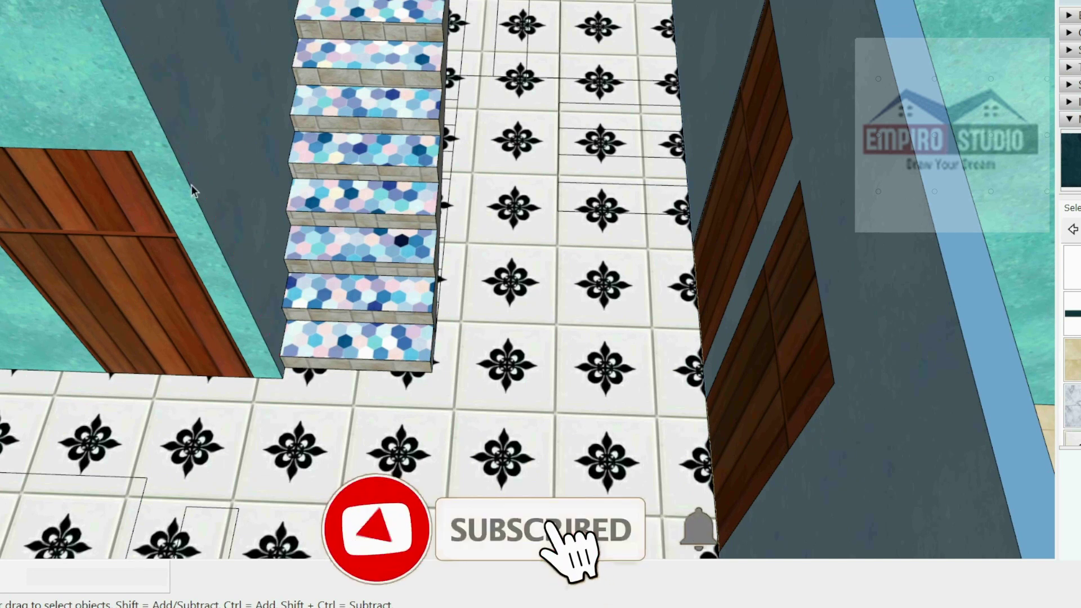
scroll(277, 338, "down", 2)
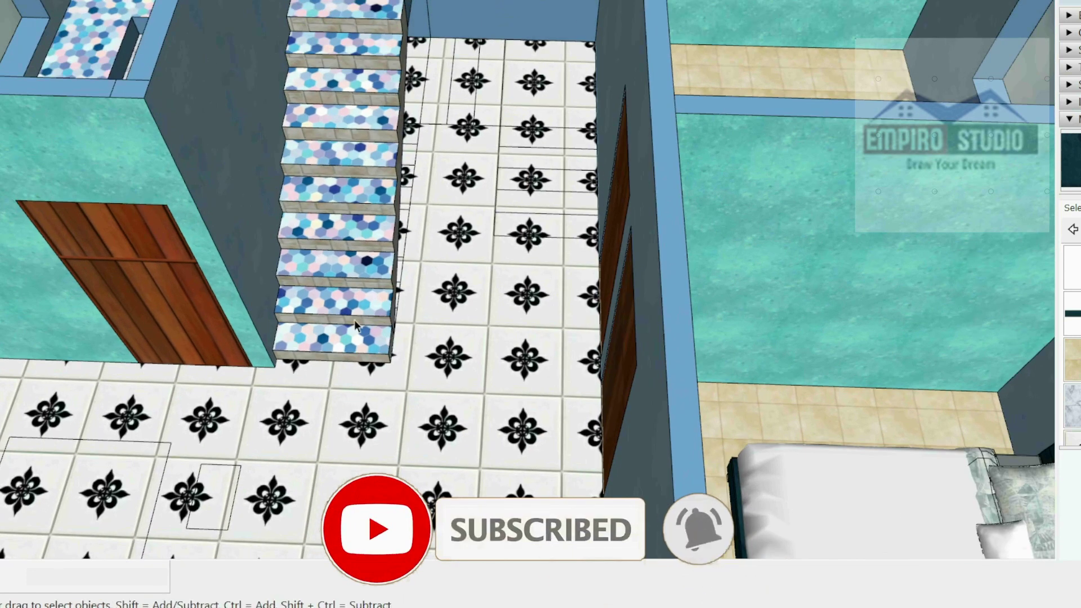
scroll(277, 332, "up", 2)
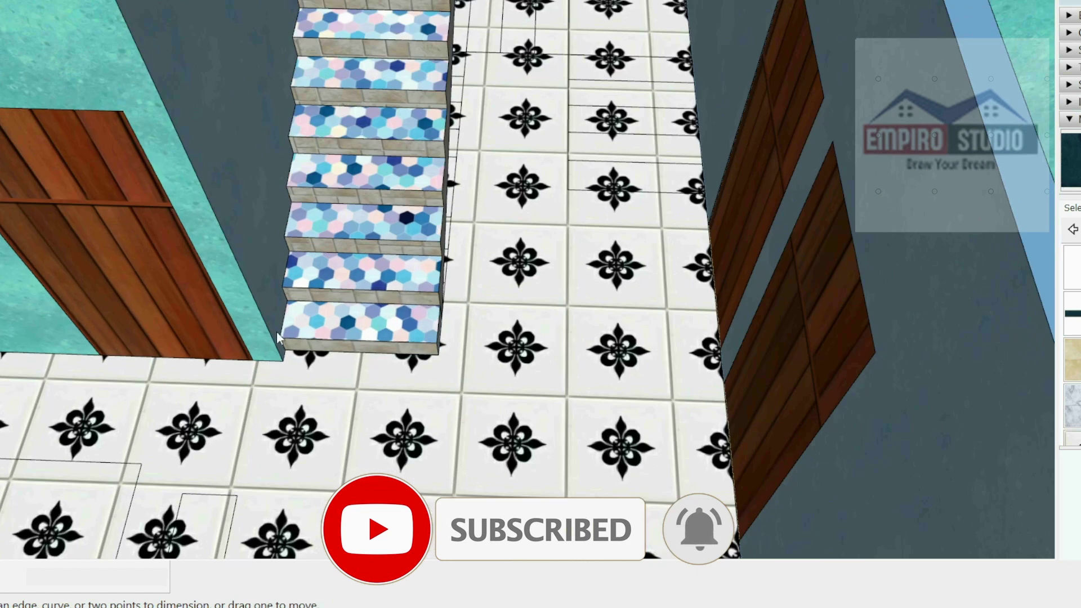
Step: Measure the bottom stair step's 3' width, then cancel that dimension
left_click(280, 338)
left_click(437, 343)
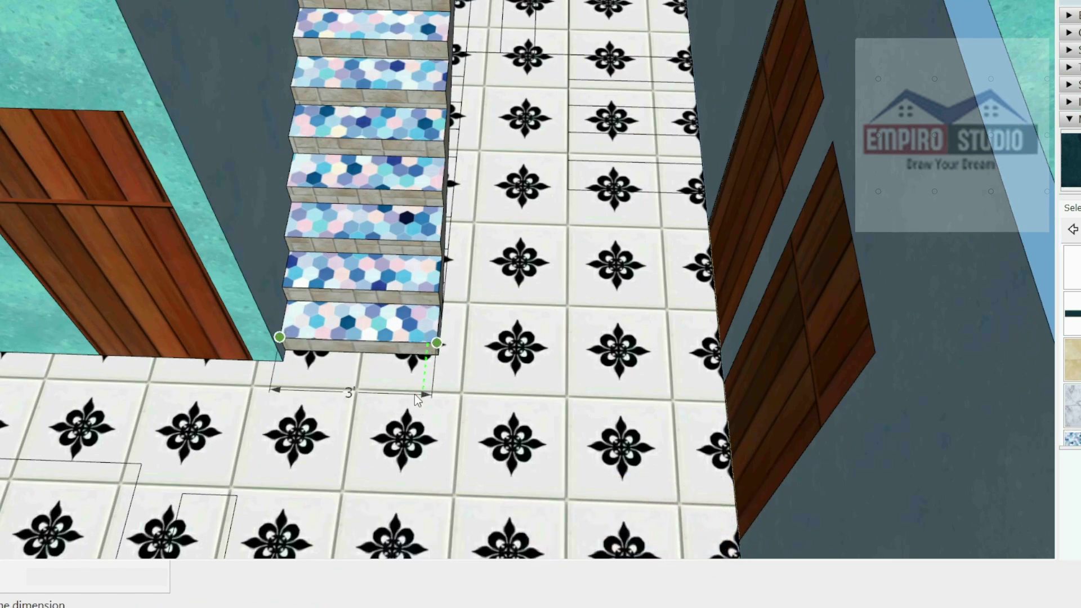
key("Escape")
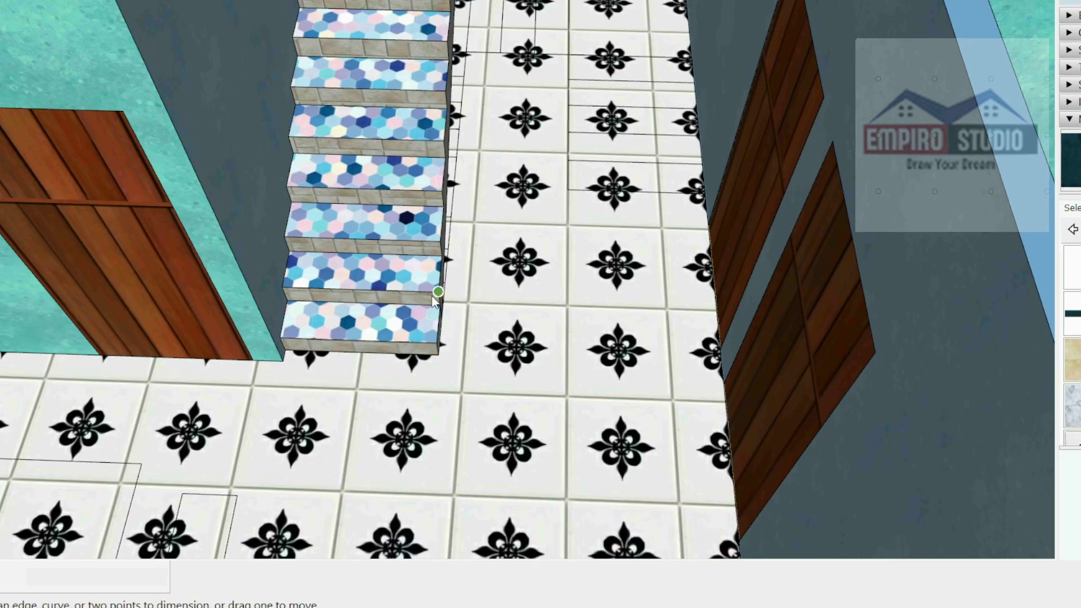
scroll(439, 294, "up", 2)
scroll(438, 294, "up", 2)
Step: Place a 5 7/8" riser-height dimension beside the stairs and zoom out to the floor plan
left_click(429, 296)
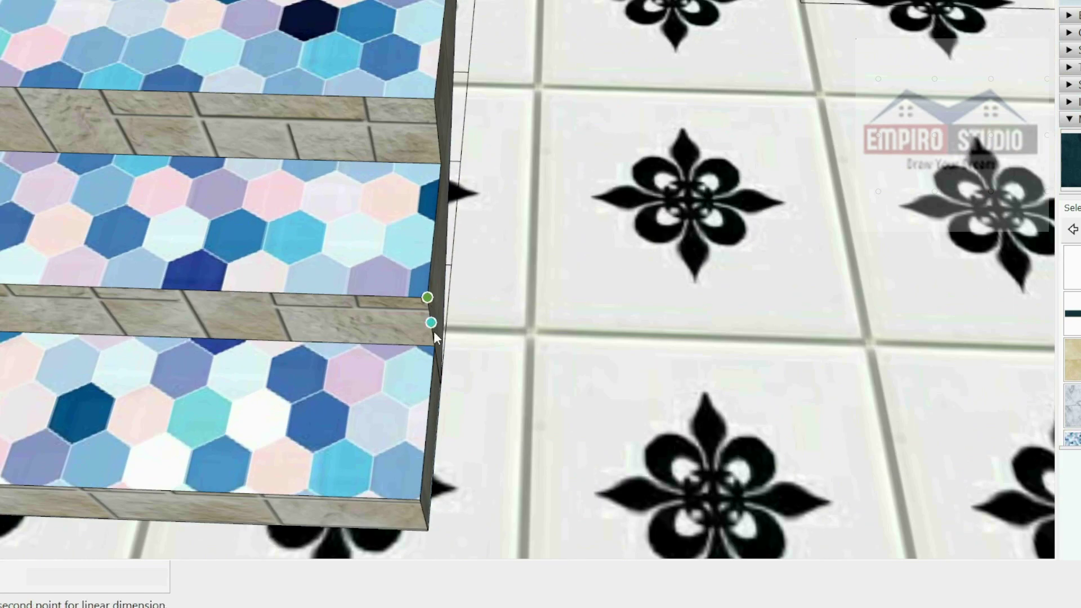
left_click(434, 345)
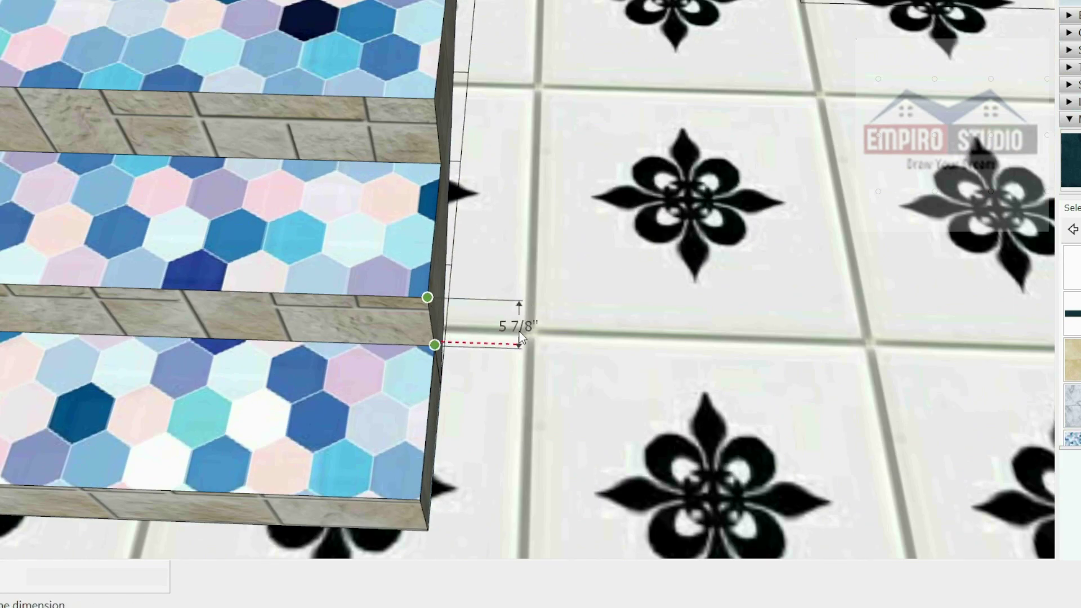
left_click(520, 332)
scroll(521, 338, "down", 3)
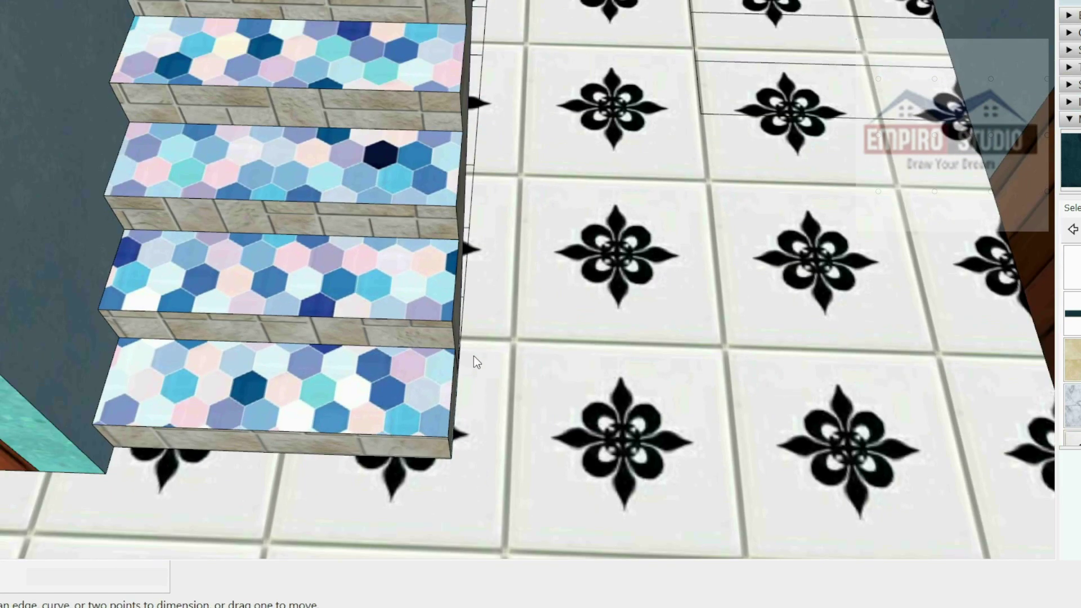
scroll(474, 356, "down", 3)
scroll(449, 377, "down", 3)
scroll(448, 376, "down", 2)
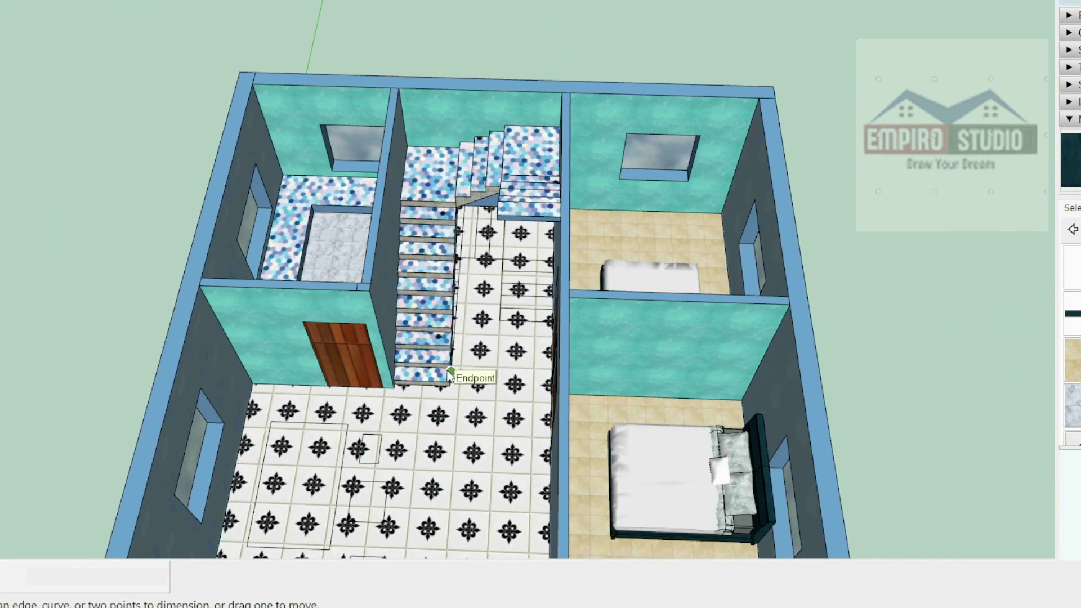
Step: Orbit over the staircase and rooms, then open Edit > Unhide showing Selected, Last and All
scroll(449, 378, "up", 2)
scroll(454, 325, "down", 1)
scroll(402, 259, "up", 3)
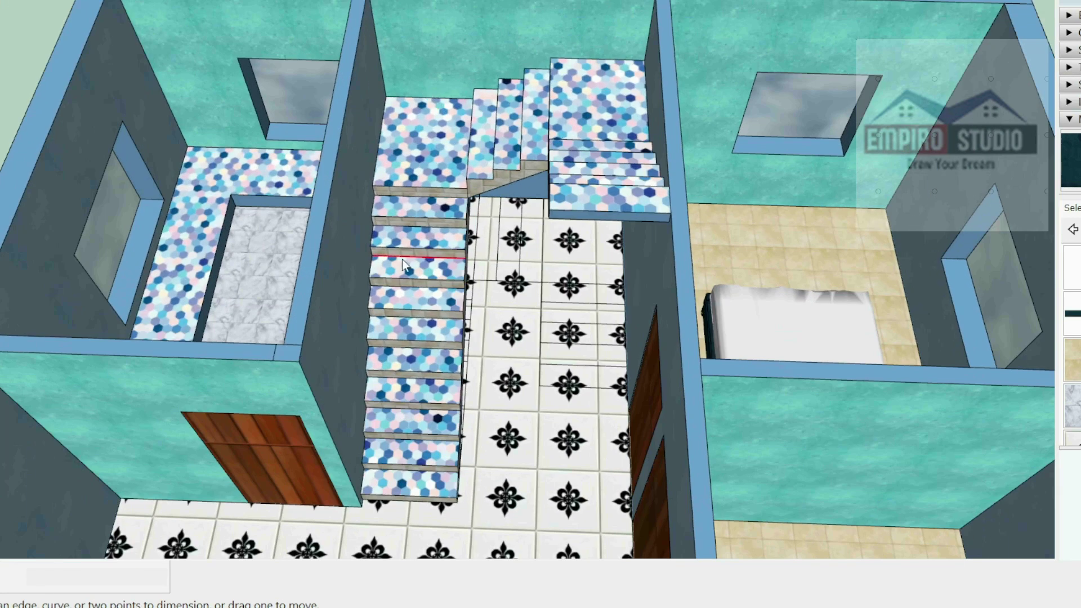
middle_click_drag(402, 259, 595, 151)
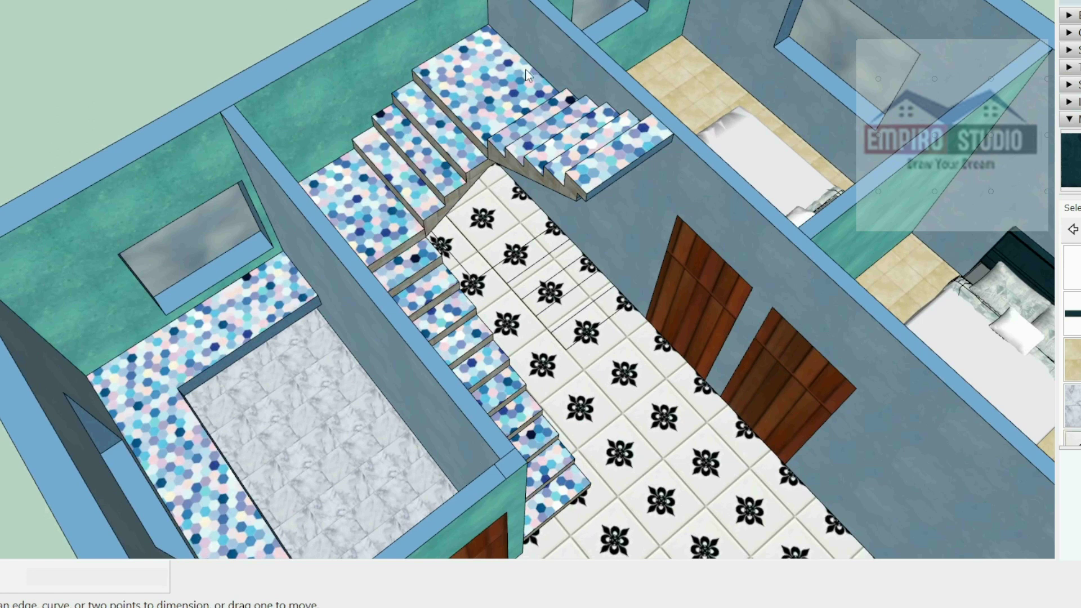
scroll(594, 407, "down", 3)
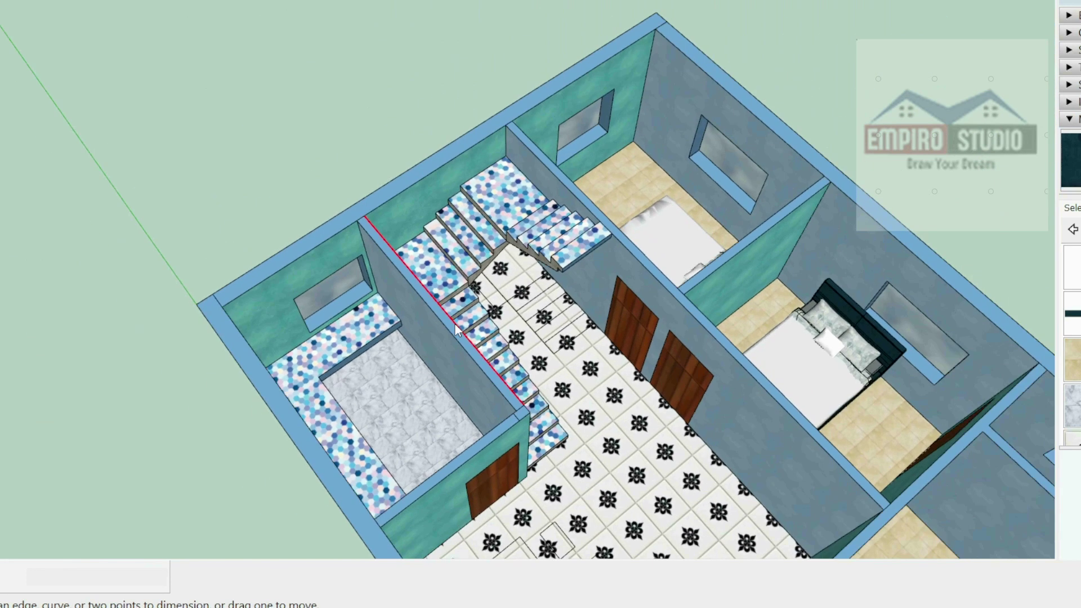
middle_click_drag(594, 407, 298, 236)
scroll(299, 236, "up", 2)
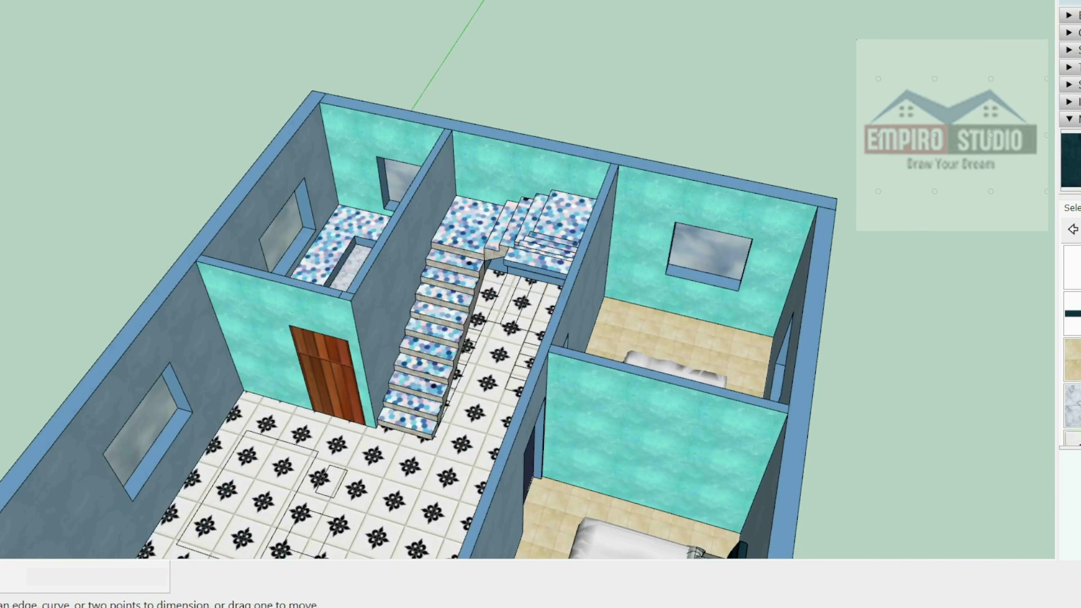
key("alt+e")
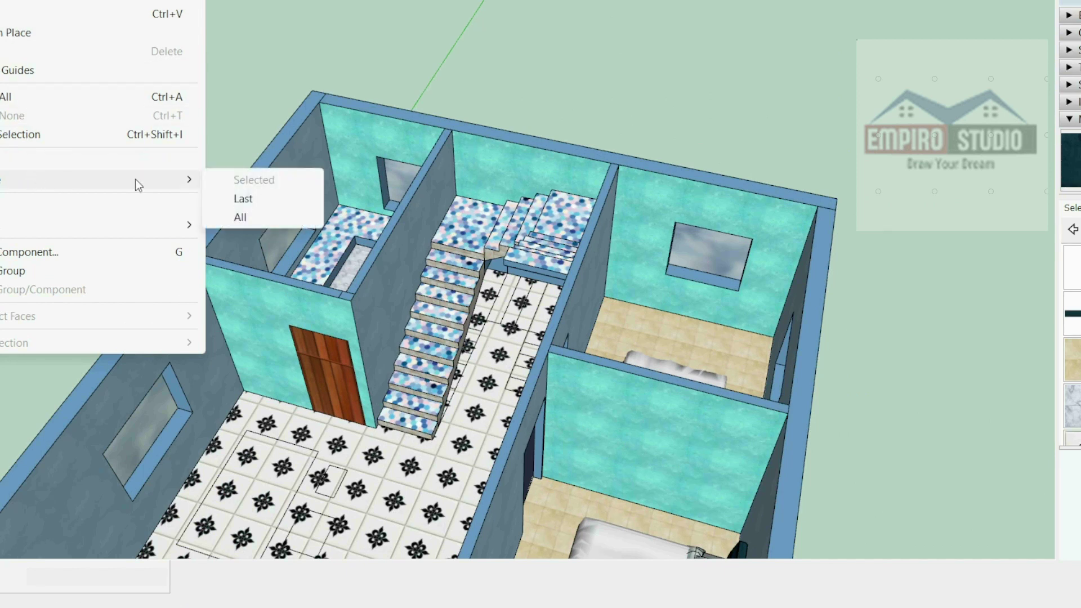
Step: Unhide all geometry and orbit around the rooftop stair-room's wall and window
left_click(236, 217)
scroll(446, 270, "up", 3)
scroll(445, 270, "up", 3)
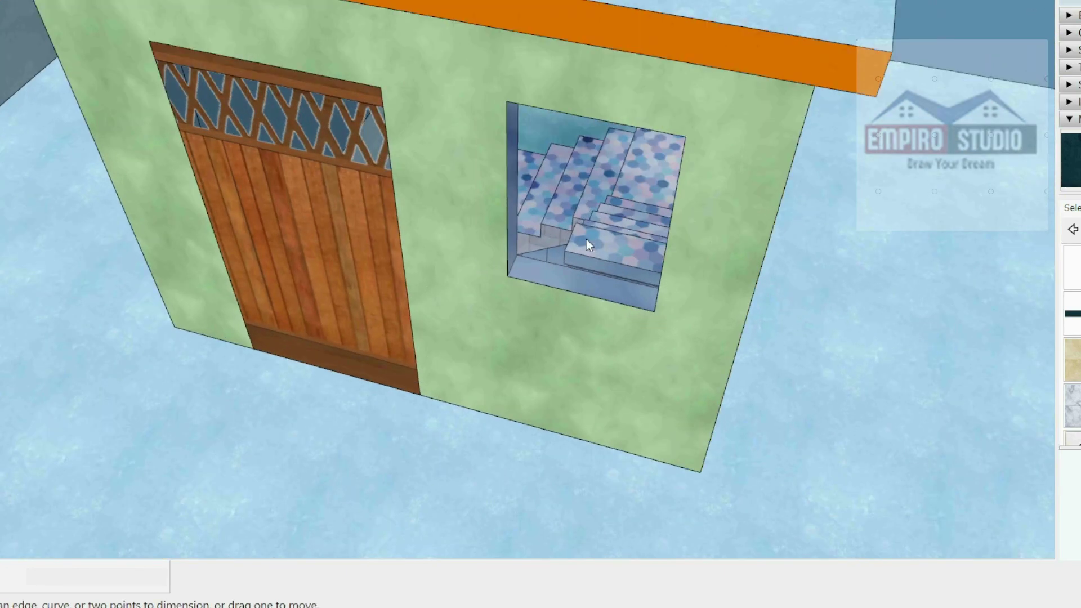
middle_click_drag(587, 239, 656, 240)
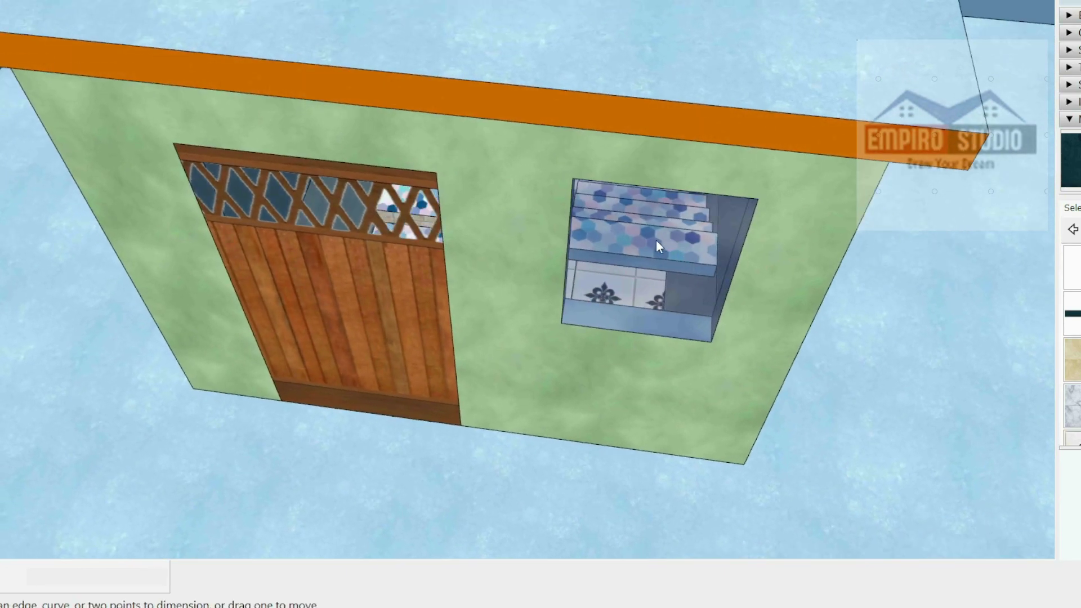
scroll(561, 233, "up", 1)
scroll(394, 219, "up", 1)
scroll(307, 210, "up", 3)
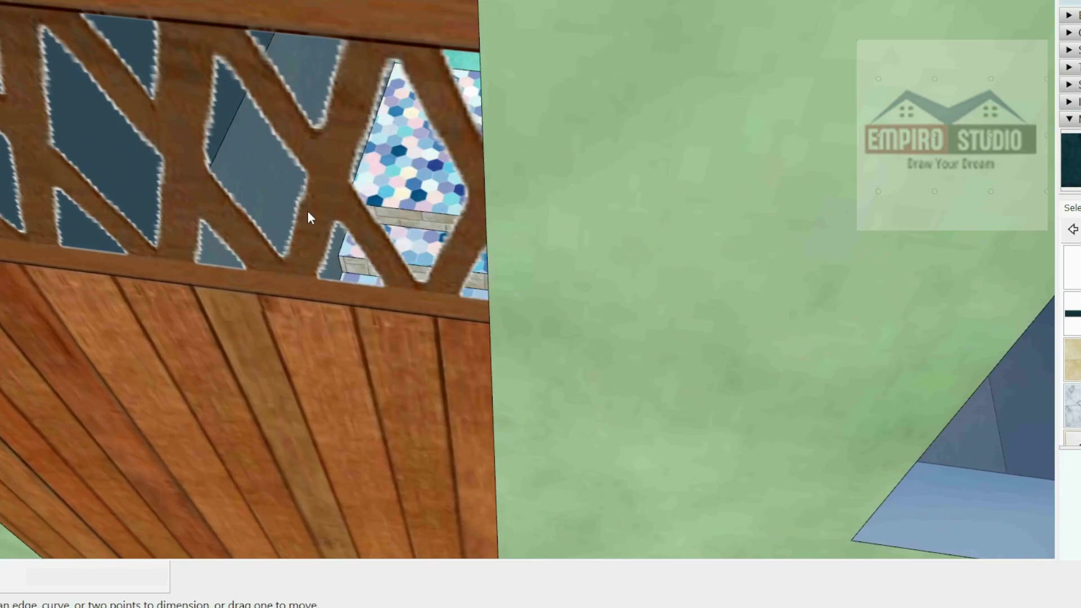
scroll(298, 208, "up", 1)
scroll(258, 199, "up", 3)
scroll(257, 199, "up", 2)
mouse_move(257, 198)
middle_mouse_down()
mouse_move(565, 319)
mouse_move(244, 192)
middle_mouse_up()
Step: Zoom in and back out over the tiled stairs inside the stair-room
scroll(169, 101, "up", 1)
scroll(192, 102, "up", 2)
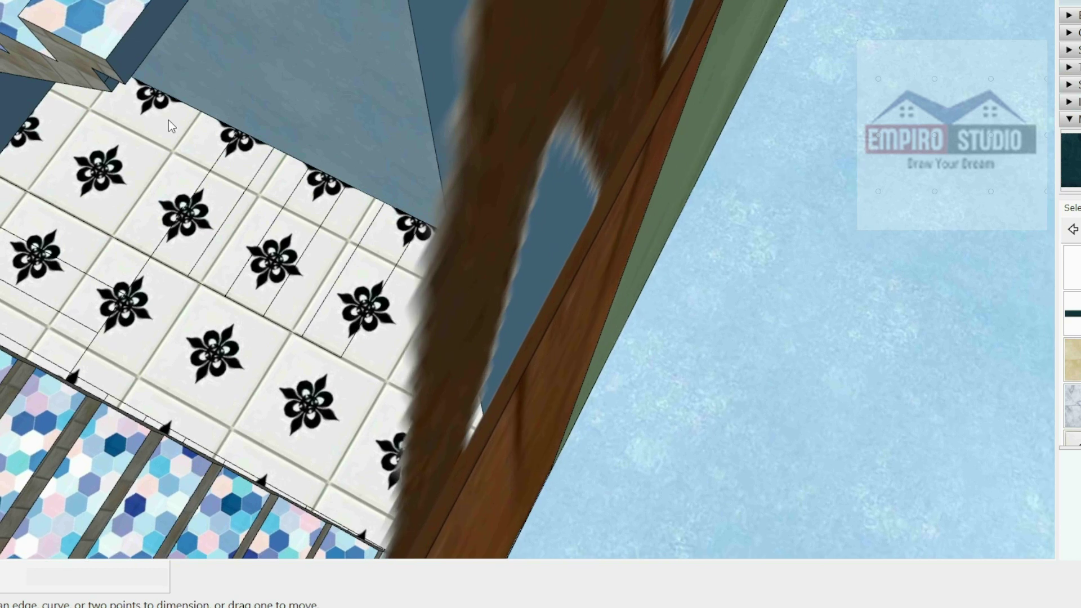
scroll(112, 136, "up", 2)
scroll(52, 148, "up", 2)
scroll(54, 155, "up", 2)
scroll(57, 152, "down", 2)
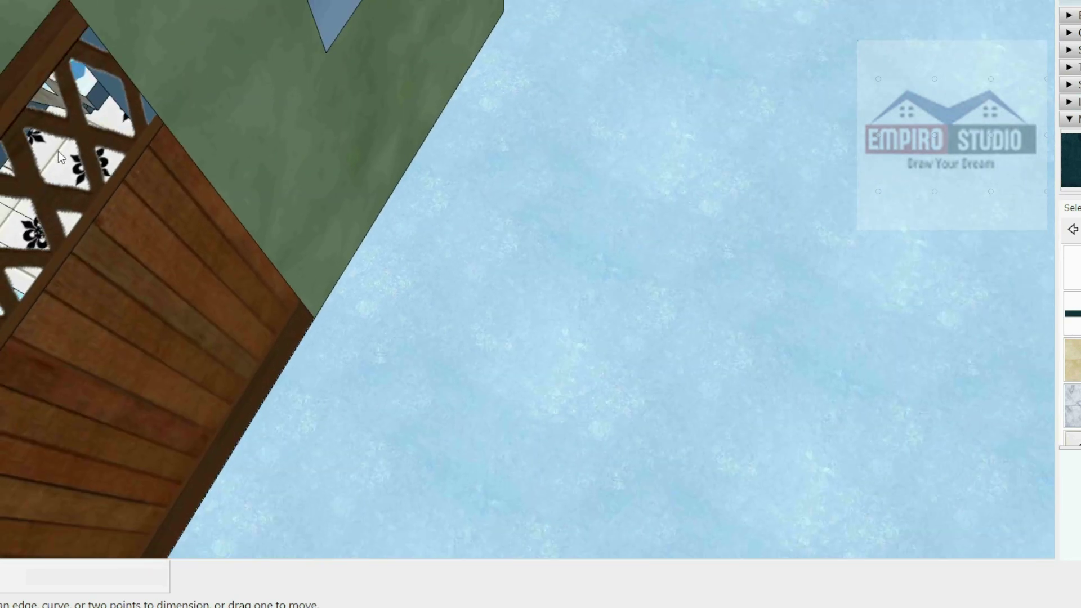
scroll(59, 152, "down", 2)
scroll(252, 152, "down", 1)
scroll(257, 152, "down", 3)
Step: Orbit to the stair-room's front and side walls, showing its door and window
mouse_move(355, 151)
middle_mouse_down()
mouse_move(339, 130)
mouse_move(365, 57)
middle_mouse_up()
scroll(327, 110, "down", 3)
scroll(383, 6, "up", 4)
scroll(415, 63, "up", 2)
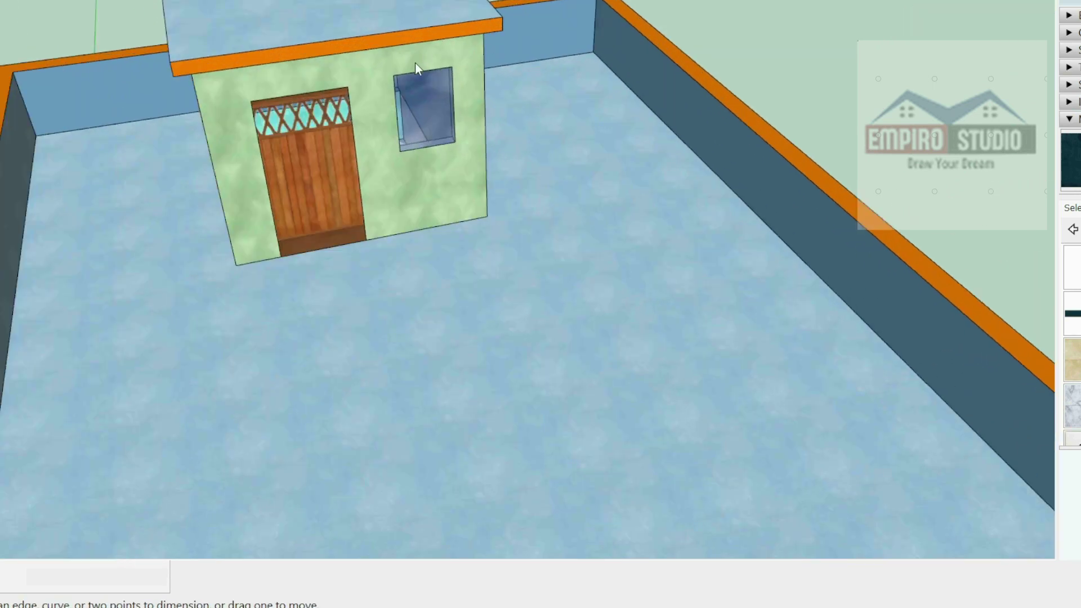
scroll(403, 69, "up", 2)
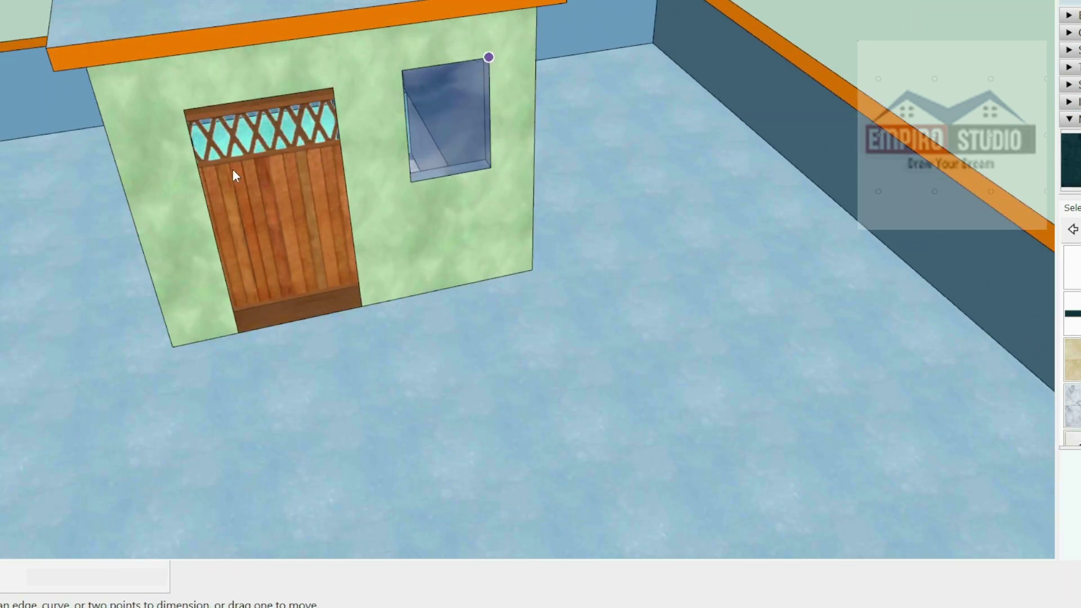
middle_click_drag(194, 127, 339, 180)
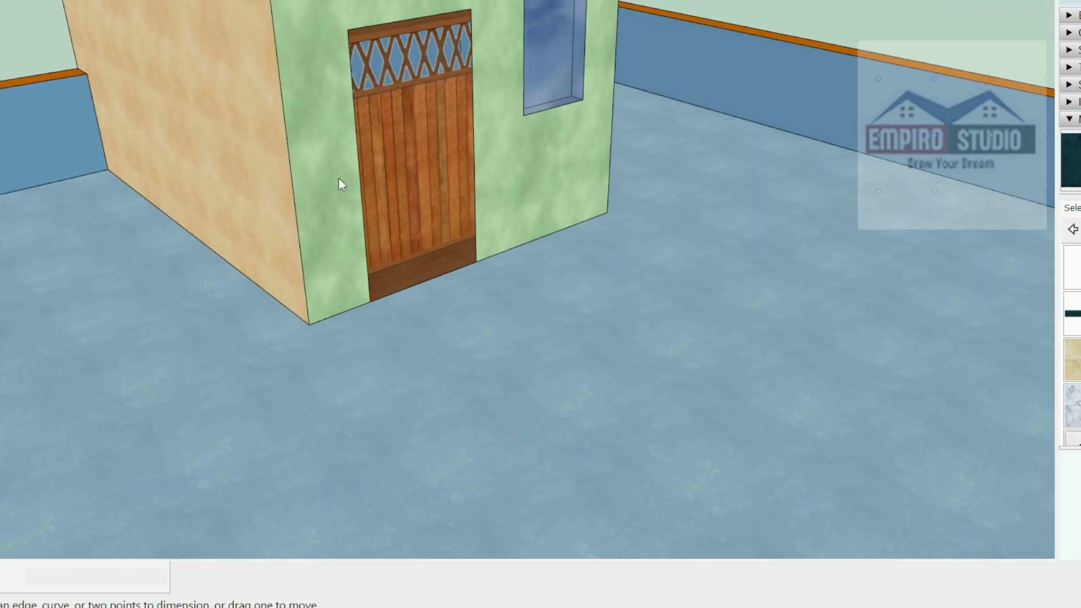
scroll(339, 179, "down", 4)
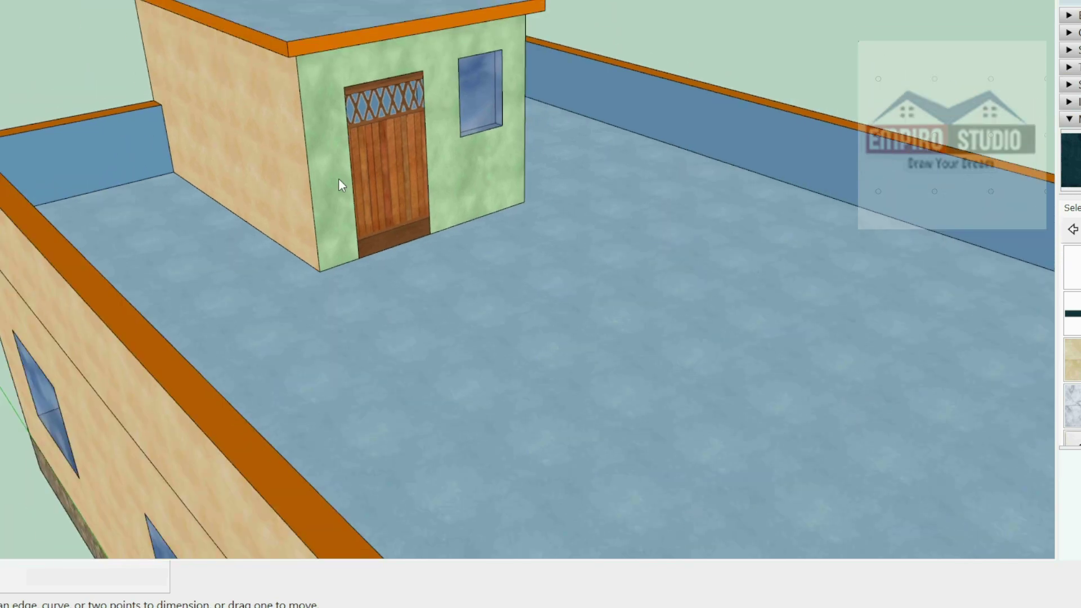
scroll(339, 180, "down", 3)
scroll(339, 179, "down", 2)
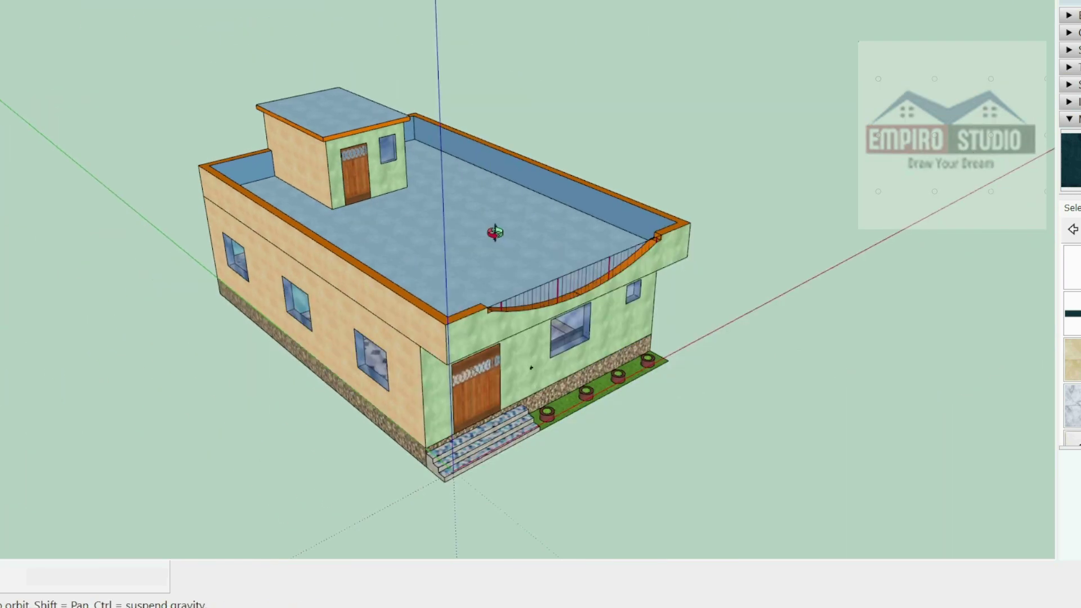
middle_click_drag(495, 230, 251, 177)
scroll(369, 222, "up", 3)
scroll(370, 226, "up", 2)
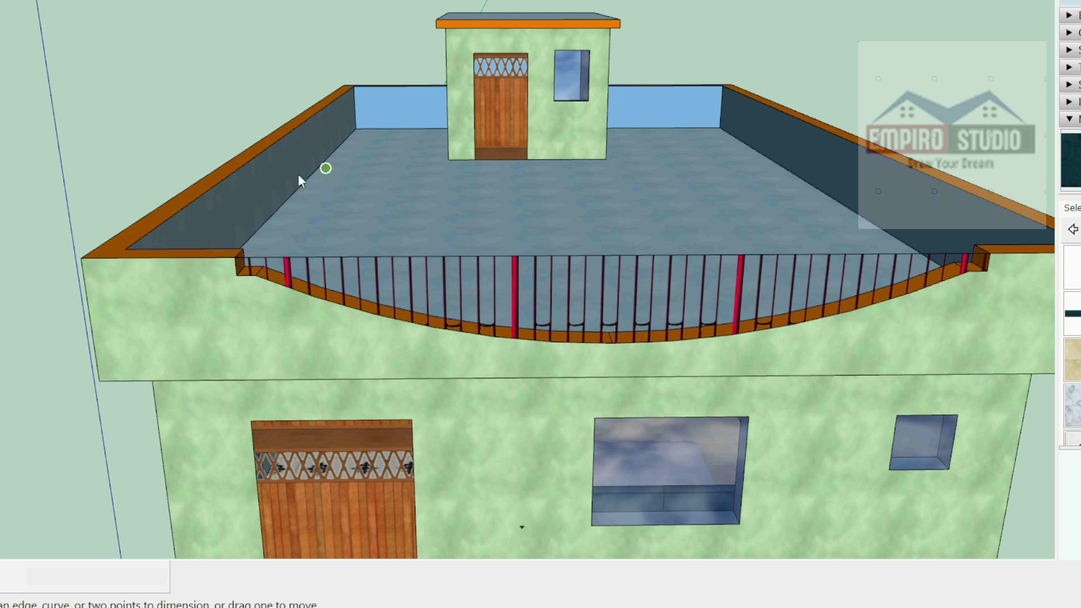
mouse_move(319, 176)
middle_mouse_down()
mouse_move(320, 217)
mouse_move(350, 214)
middle_mouse_up()
scroll(429, 199, "down", 2)
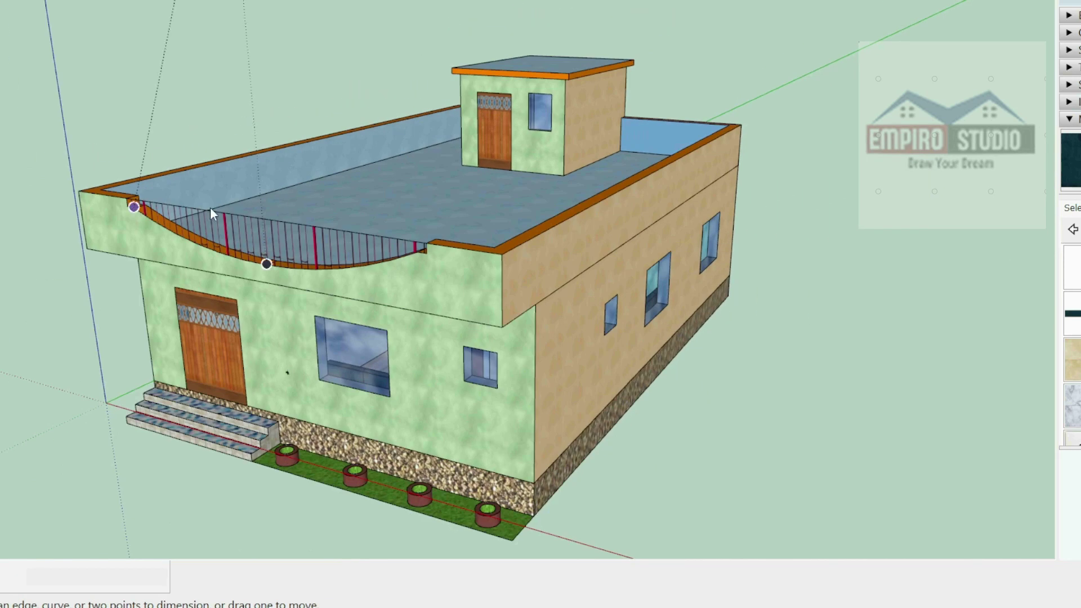
scroll(210, 208, "up", 1)
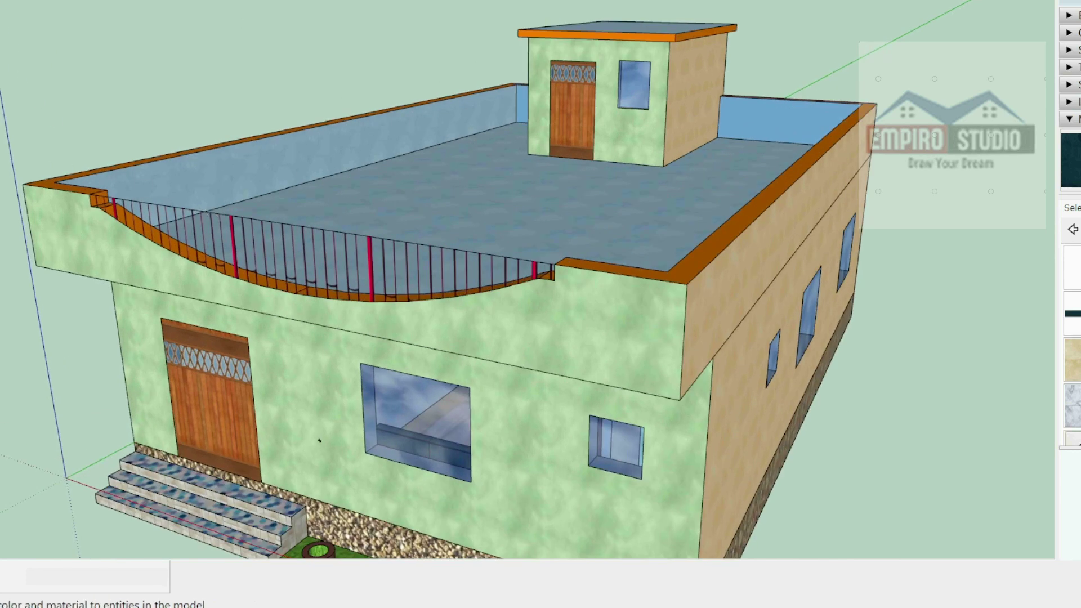
scroll(244, 231, "up", 3)
middle_click_drag(245, 232, 518, 242)
scroll(393, 246, "down", 1)
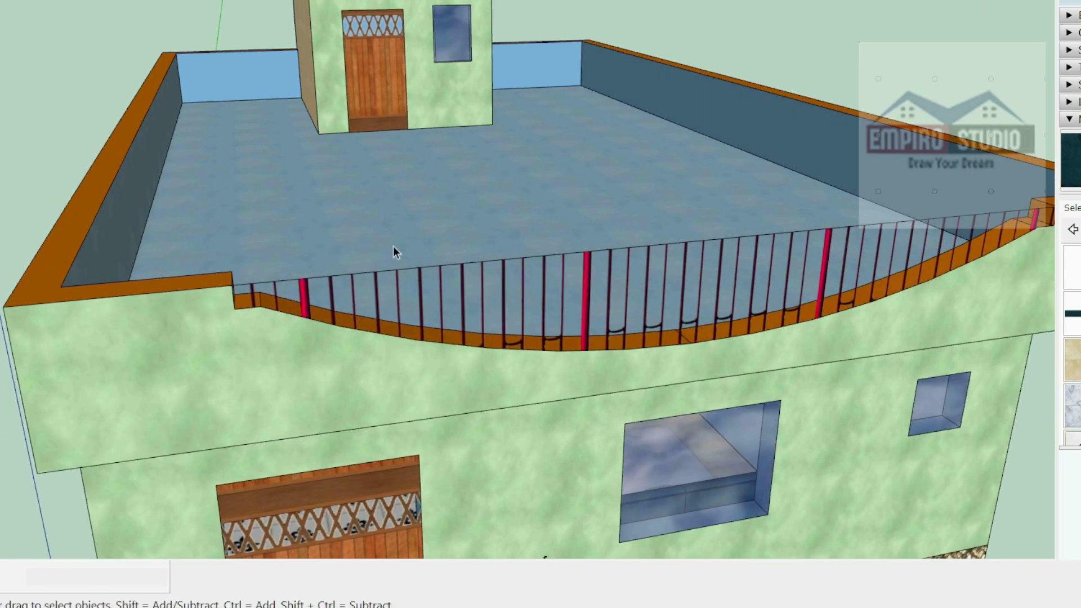
scroll(396, 248, "down", 2)
middle_click_drag(400, 153, 290, 310)
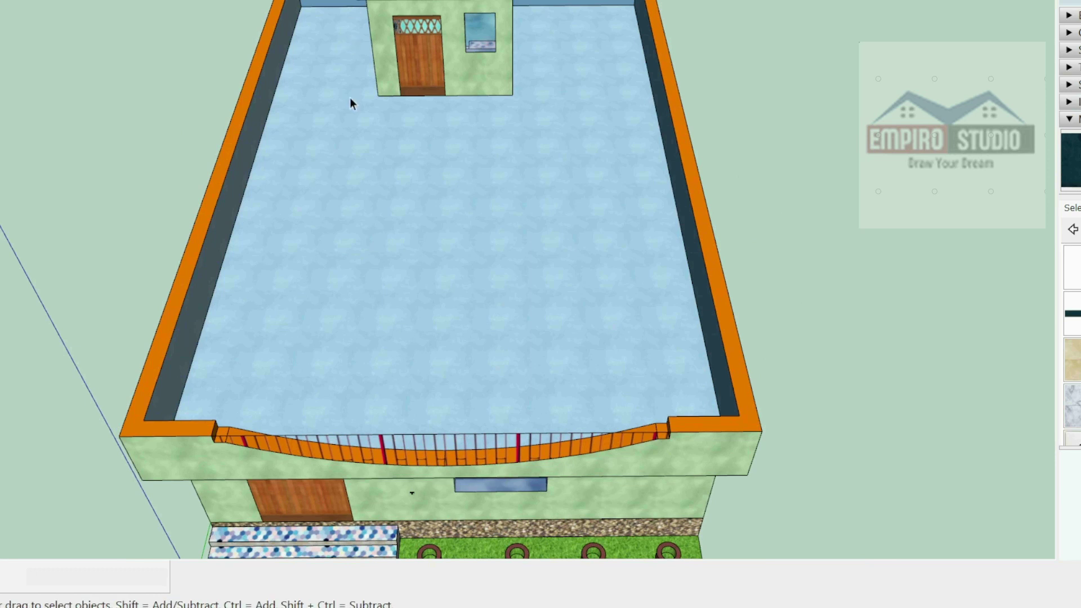
scroll(349, 96, "down", 3)
mouse_move(350, 98)
middle_mouse_down()
mouse_move(350, 173)
mouse_move(282, 192)
middle_mouse_up()
scroll(281, 191, "up", 2)
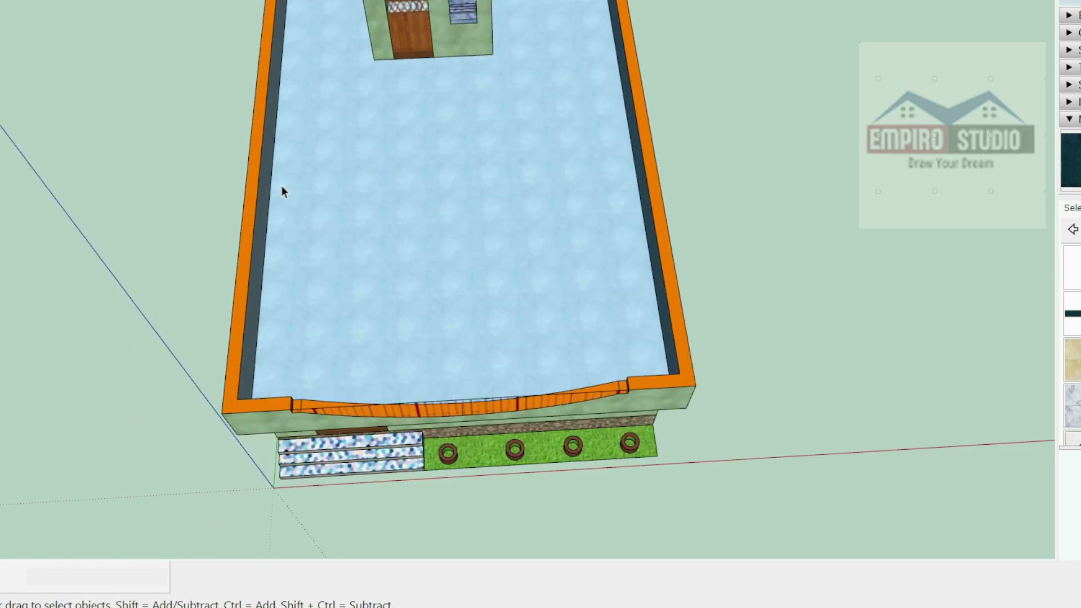
mouse_move(347, 197)
middle_mouse_down()
mouse_move(478, 140)
mouse_move(541, 53)
mouse_move(451, 134)
middle_mouse_up()
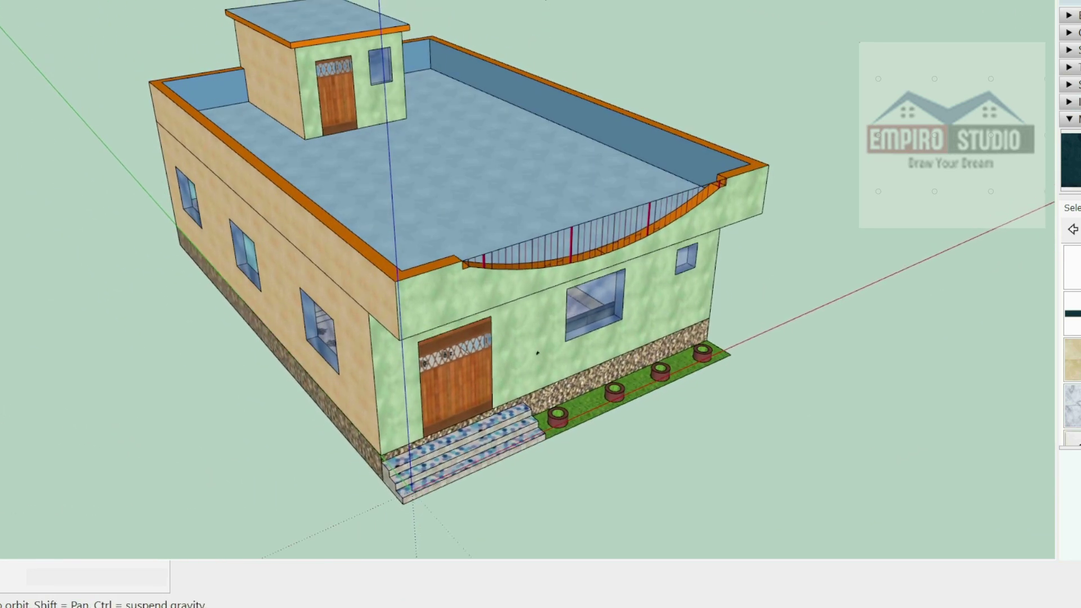
mouse_move(364, 256)
middle_mouse_down()
mouse_move(535, 193)
mouse_move(271, 228)
mouse_move(243, 251)
middle_mouse_up()
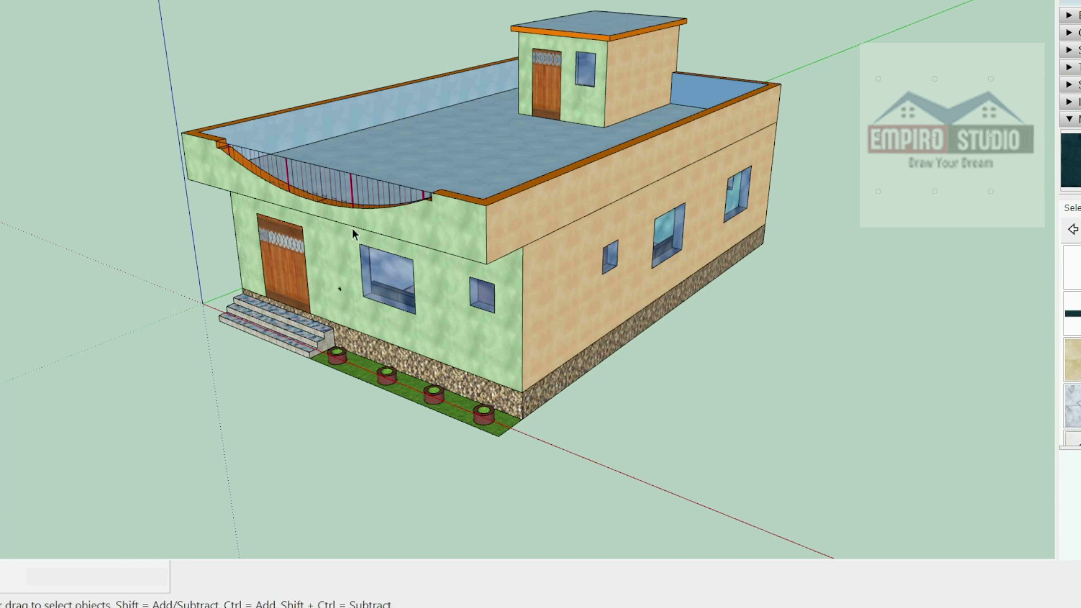
mouse_move(352, 229)
middle_mouse_down()
mouse_move(253, 267)
mouse_move(734, 260)
middle_mouse_up()
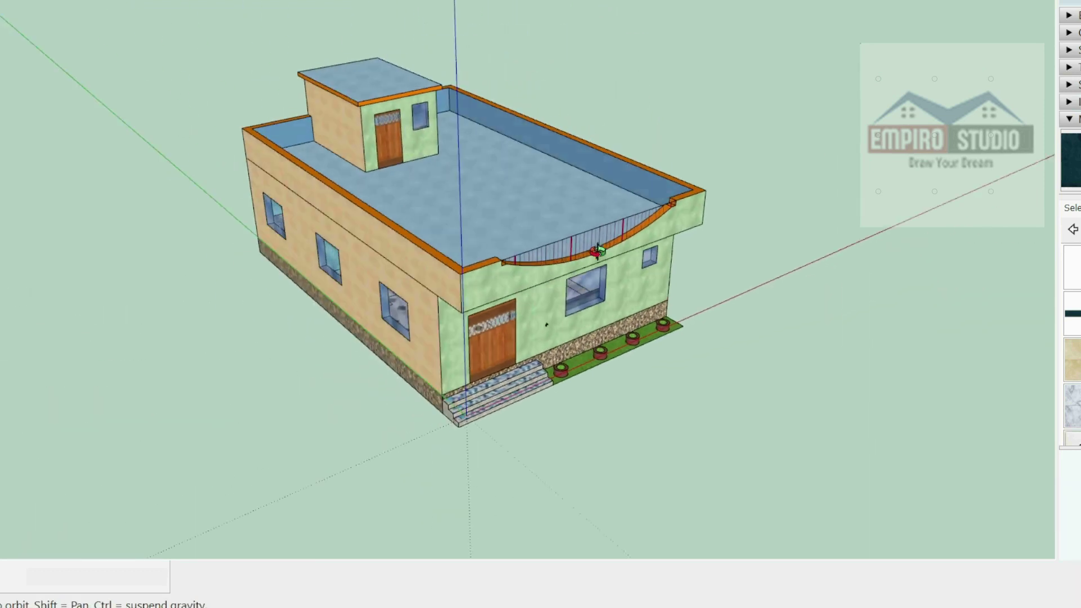